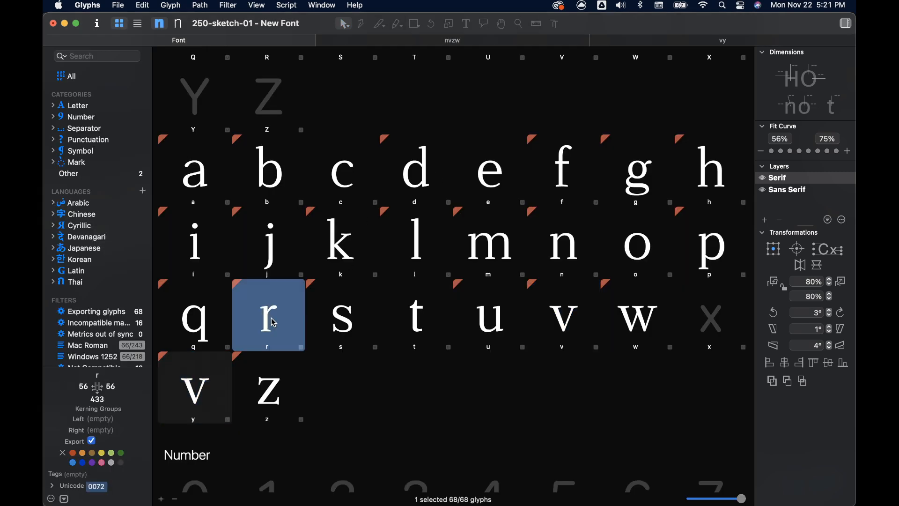
Copy the curved arm of the r and paste it into the y glyph in the vy tab.
double_click(267, 340)
double_click(397, 162)
key(super+z)
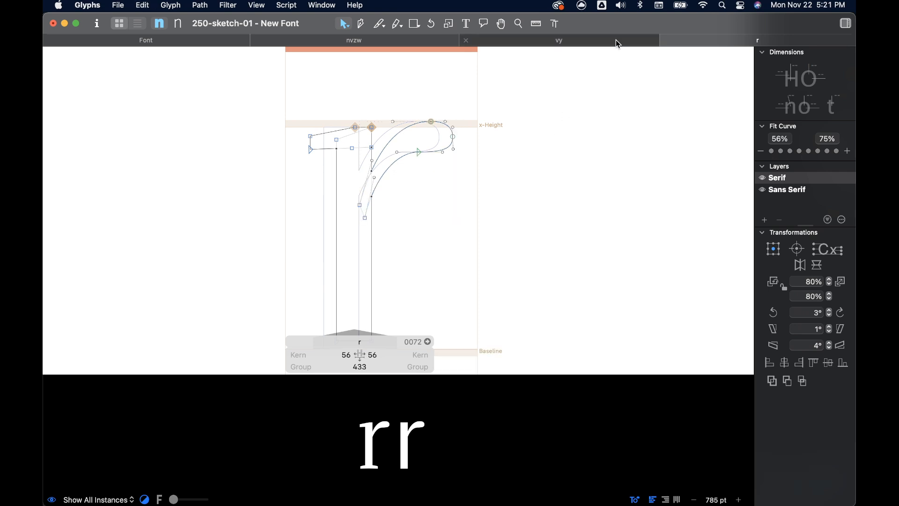
click(593, 41)
key(super+v)
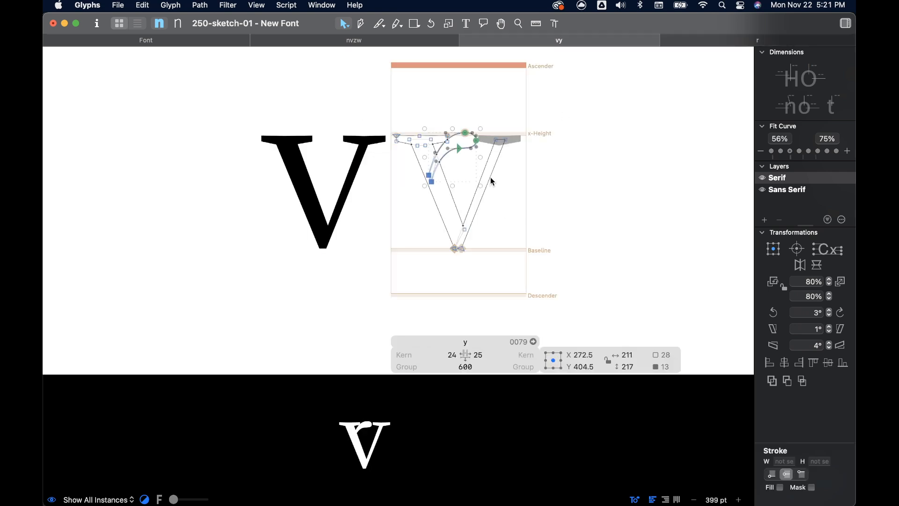
Move the pasted arm below the baseline, flip it vertically and horizontally, and place it on the descender as a tail centred at X 168.5, Y -101.5.
drag(459, 155, 459, 259)
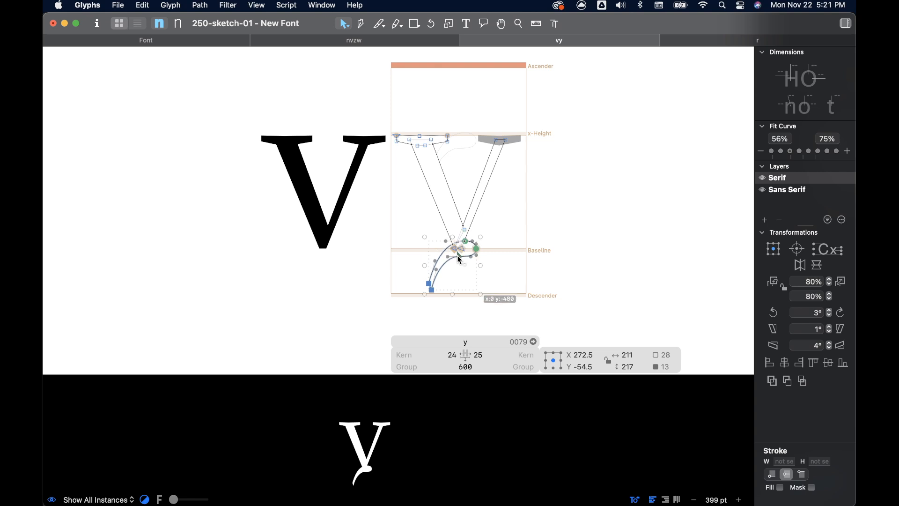
click(817, 265)
click(801, 265)
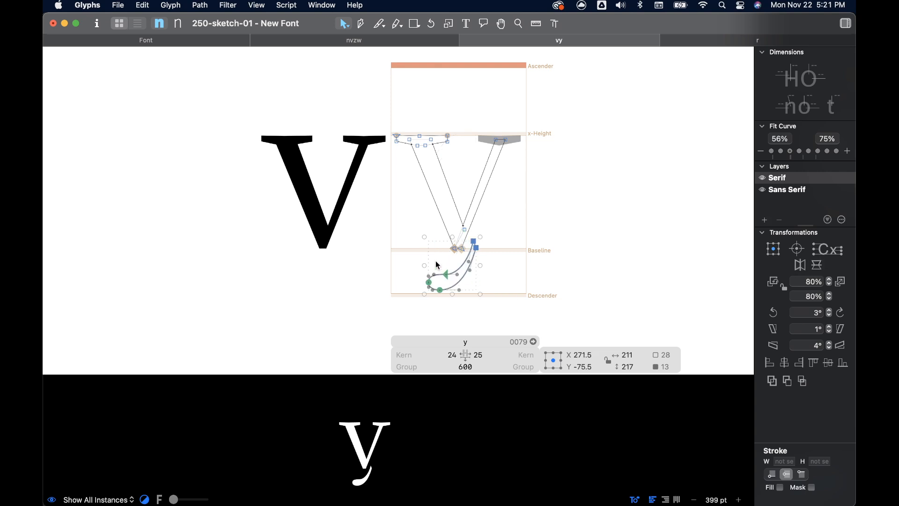
scroll(439, 269, up, 5)
drag(431, 281, 409, 295)
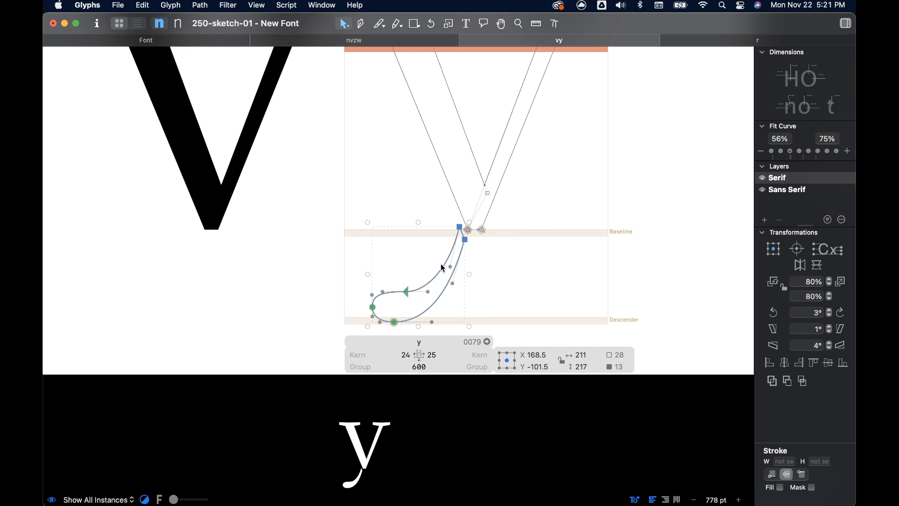
click(492, 240)
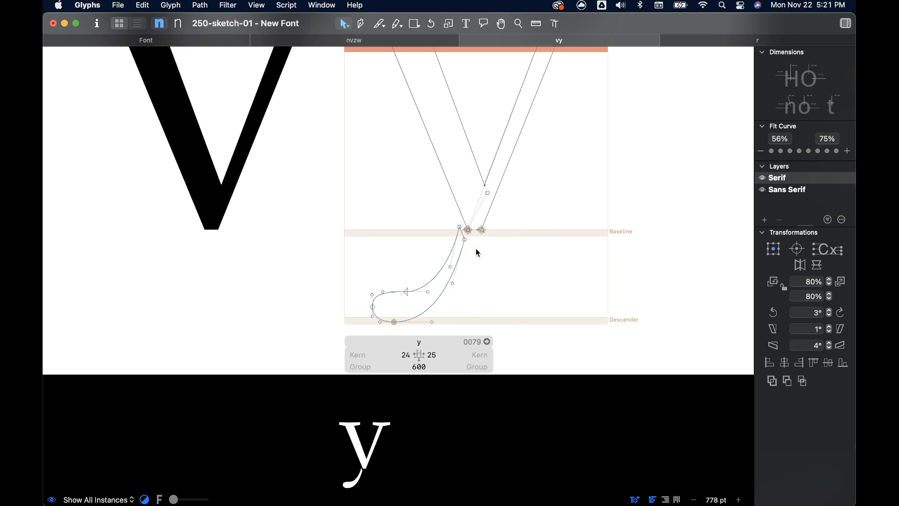
Extend the y's lower right diagonal node below the baseline, following the stroke's angle, to about X 298, Y -35.
scroll(476, 249, up, 3)
click(480, 210)
scroll(498, 211, down, 2)
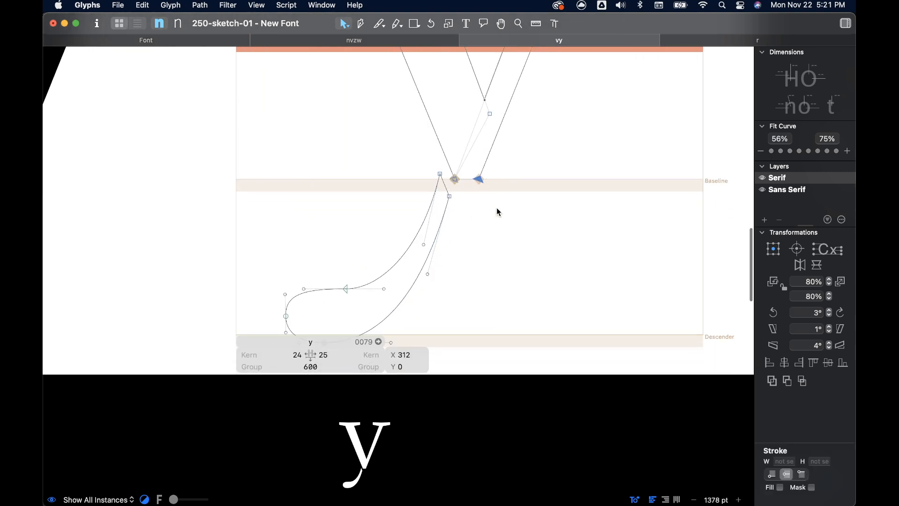
scroll(490, 206, down, 3)
drag(484, 192, 476, 210)
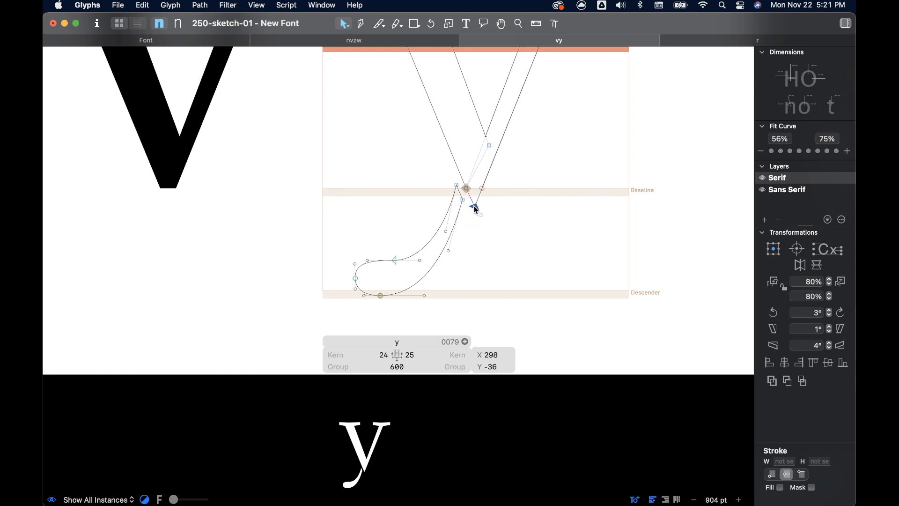
scroll(514, 185, up, 5)
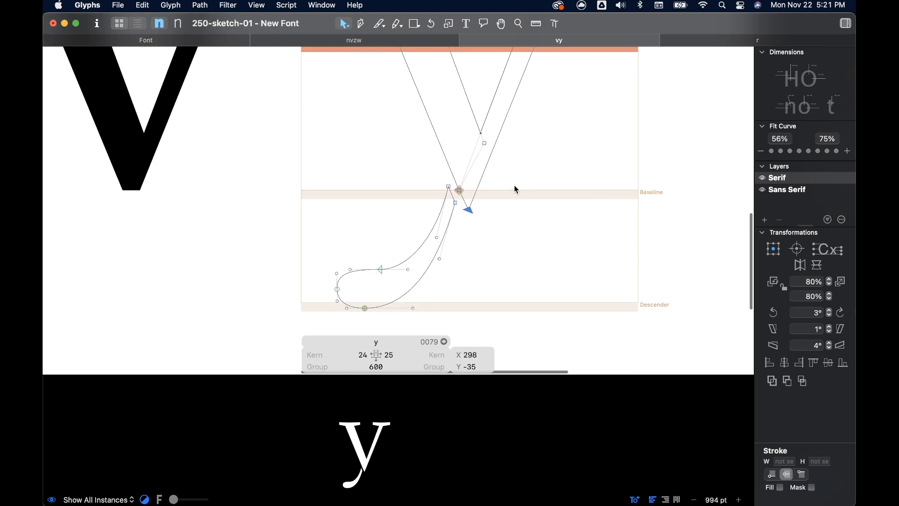
Shift the whole tail horizontally so its outer curve meets the thin diagonal, centring it at X 198.5.
double_click(418, 227)
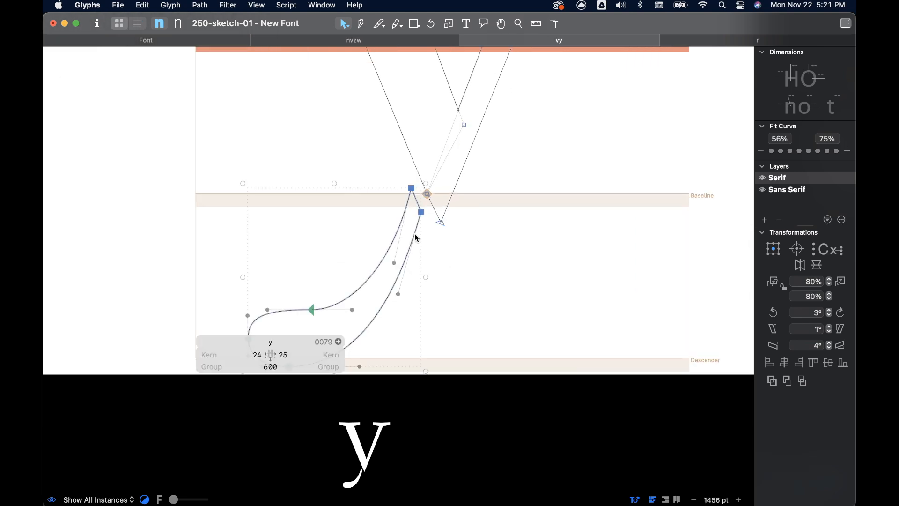
drag(428, 217, 447, 216)
key(Right)
key(Right)
key(Right)
key(Right)
key(Right)
key(Right)
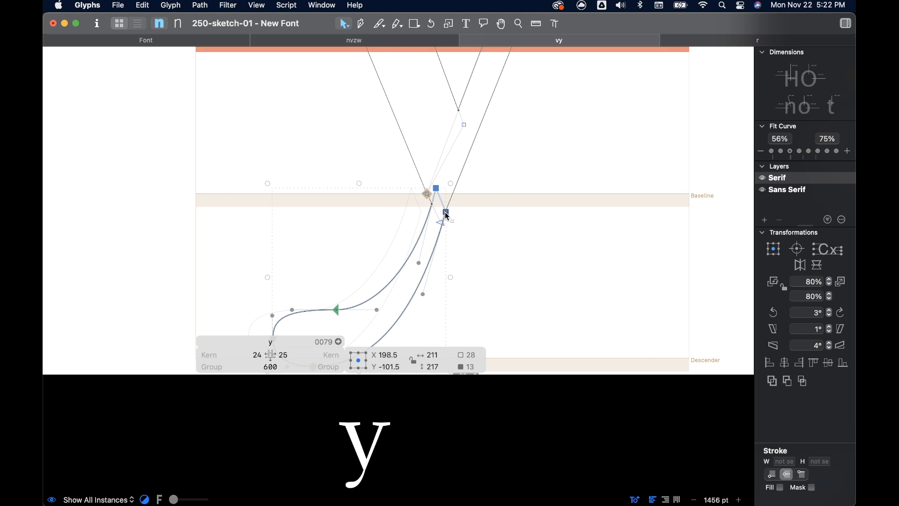
click(478, 210)
Move the tail's upper inner node onto the baseline junction and shorten its curve handle to X 255, Y -68.
scroll(450, 207, up, 5)
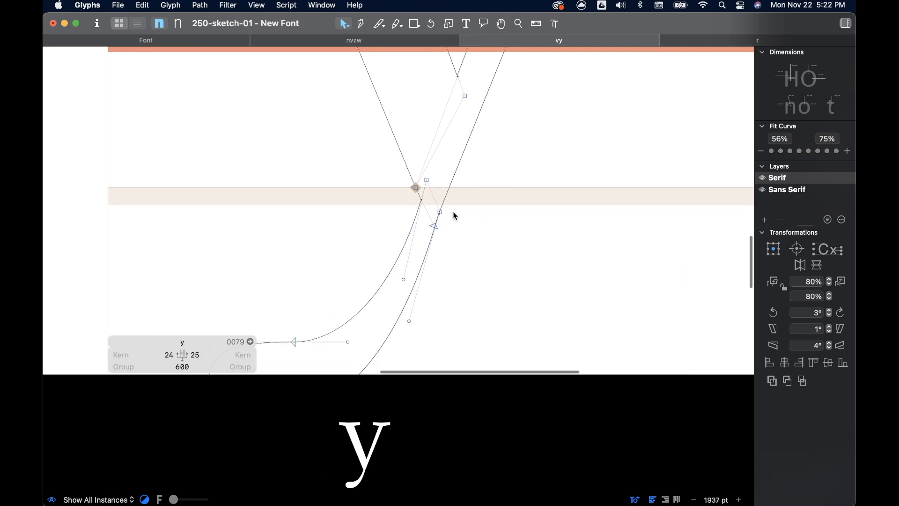
drag(407, 159, 393, 161)
click(532, 200)
scroll(444, 221, down, 5)
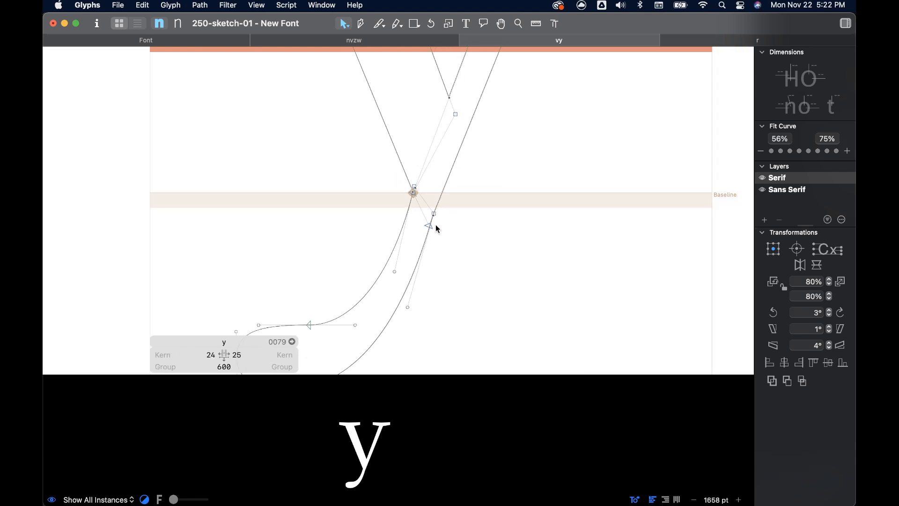
drag(394, 272, 389, 257)
scroll(431, 271, down, 3)
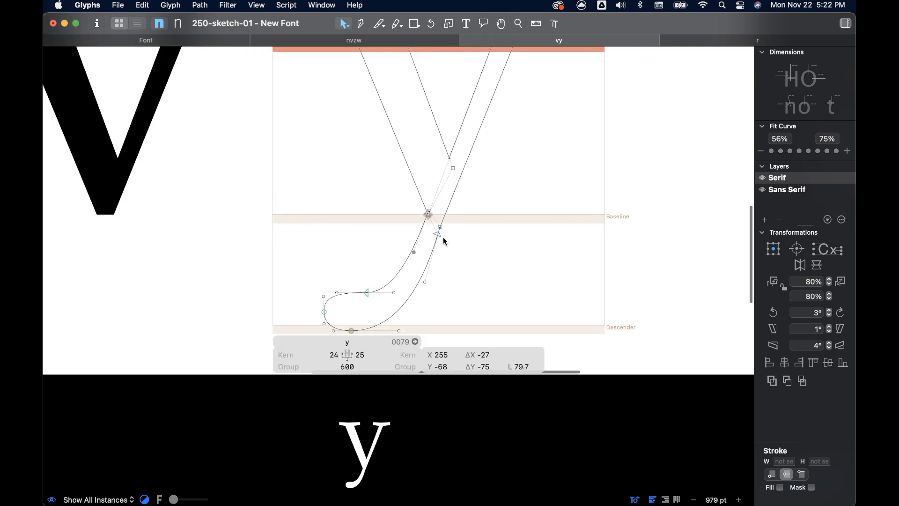
Open the paths of the tail and the y at their junction and join the inner and outer end nodes into one outline.
scroll(445, 235, up, 5)
click(427, 210)
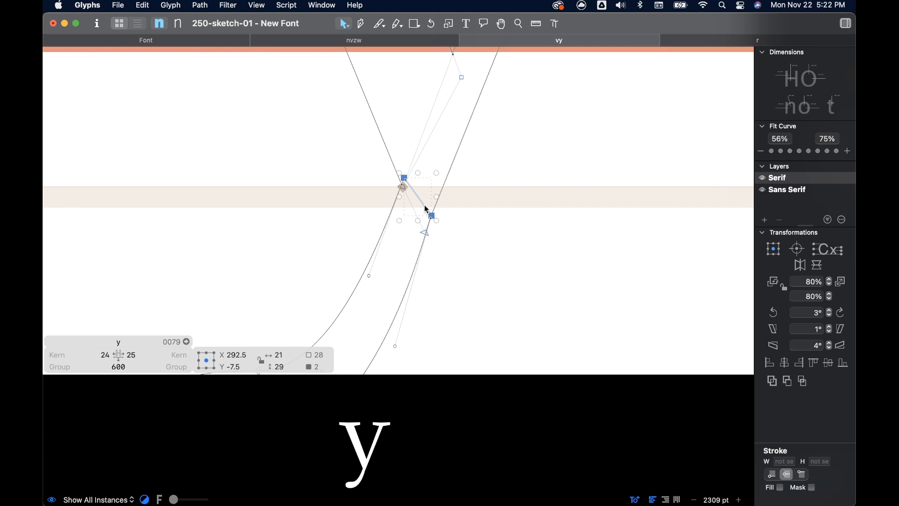
key(Delete)
key(super+z)
scroll(419, 206, up, 3)
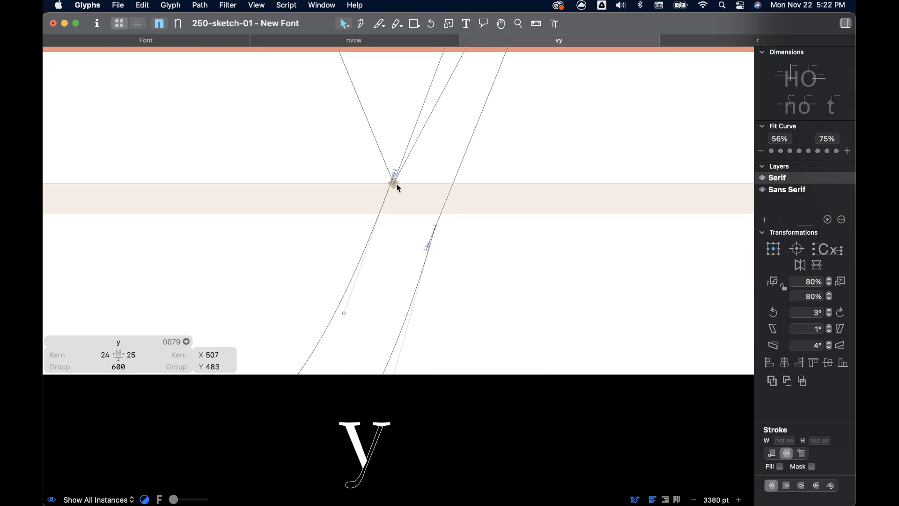
drag(394, 182, 397, 171)
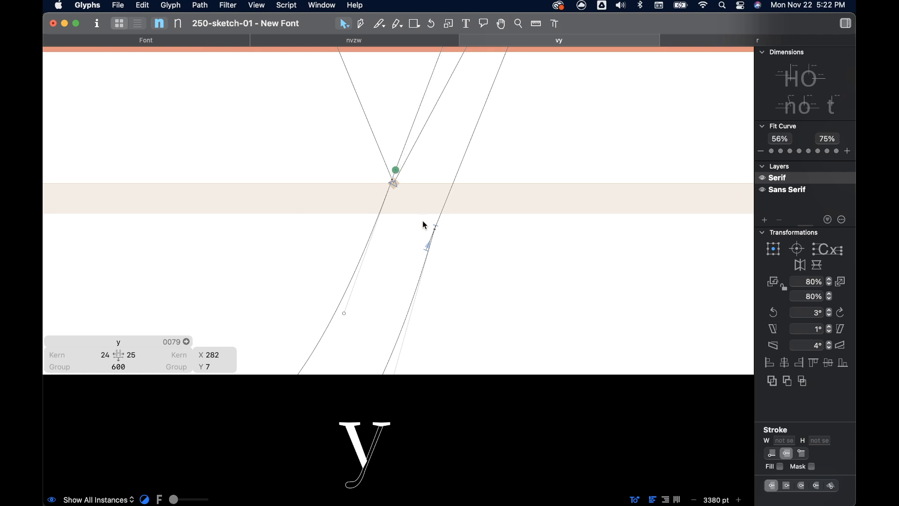
drag(428, 255, 436, 226)
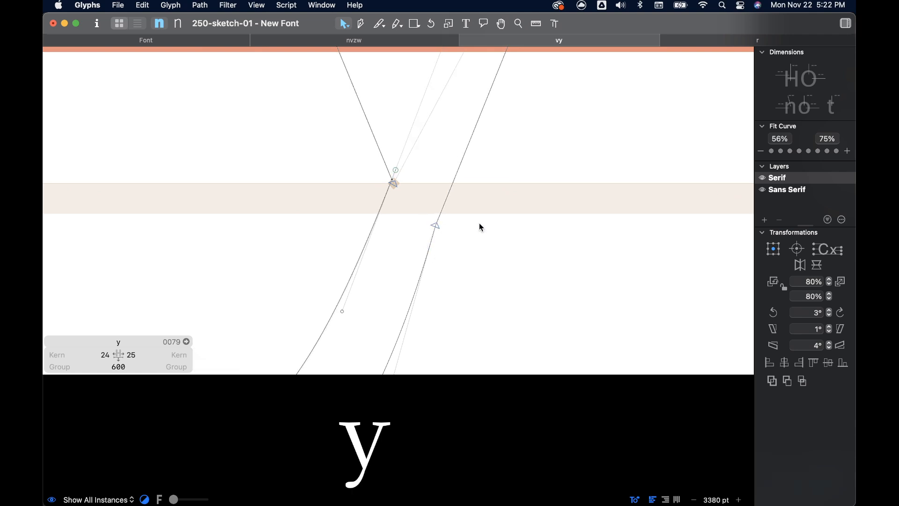
Preview the filled y and convert the outer node joining diagonal and tail to a smooth point.
scroll(479, 223, down, 4)
key(space)
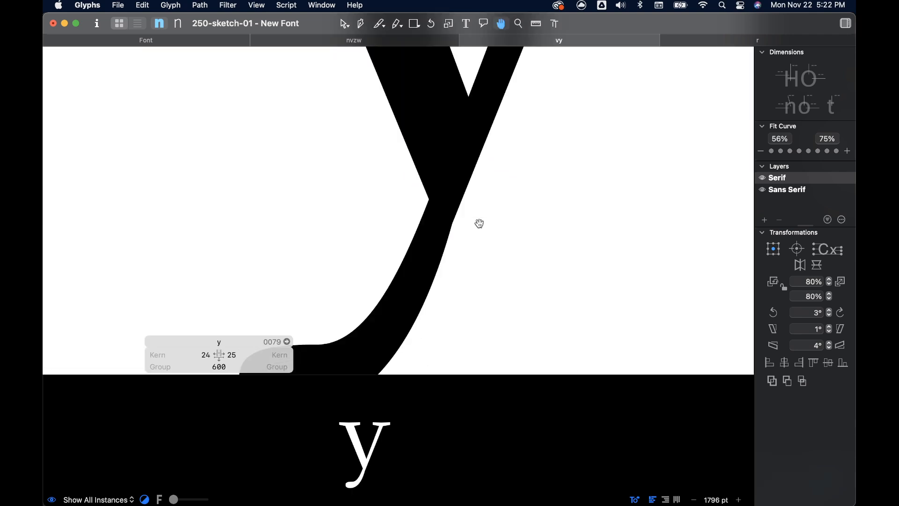
scroll(479, 228, down, 4)
key(space)
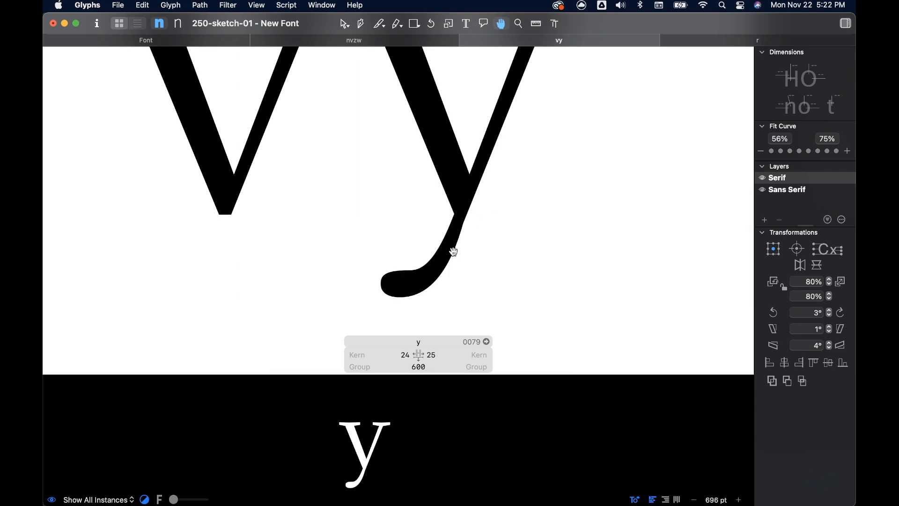
scroll(469, 231, up, 3)
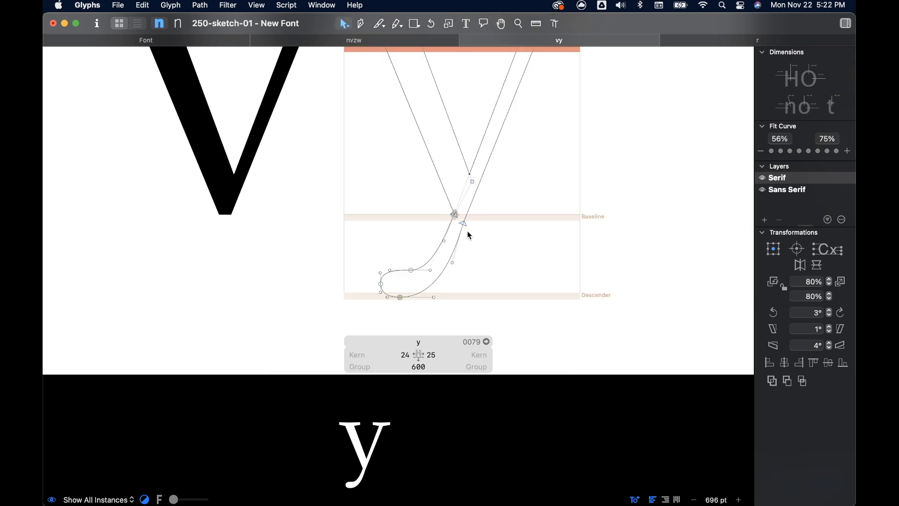
click(460, 220)
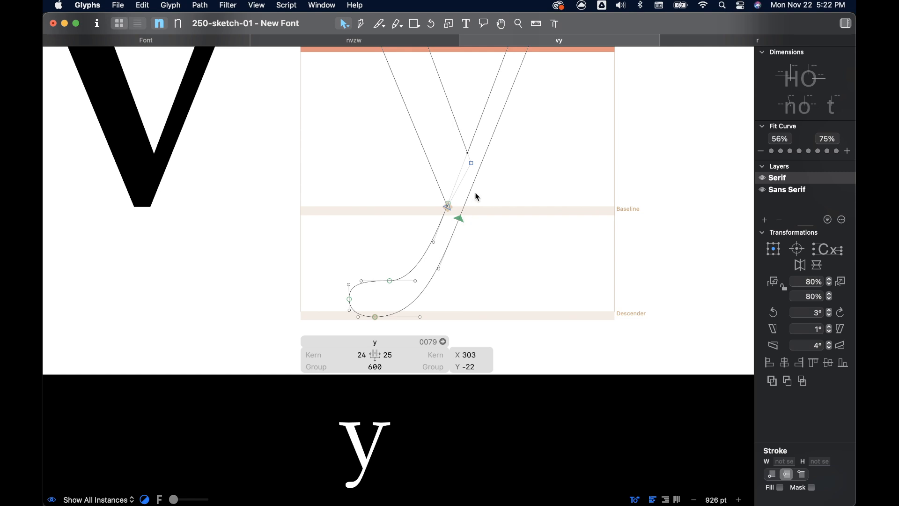
Preview the letters and slide the inner smooth junction node farther up along the thin diagonal.
scroll(485, 195, down, 4)
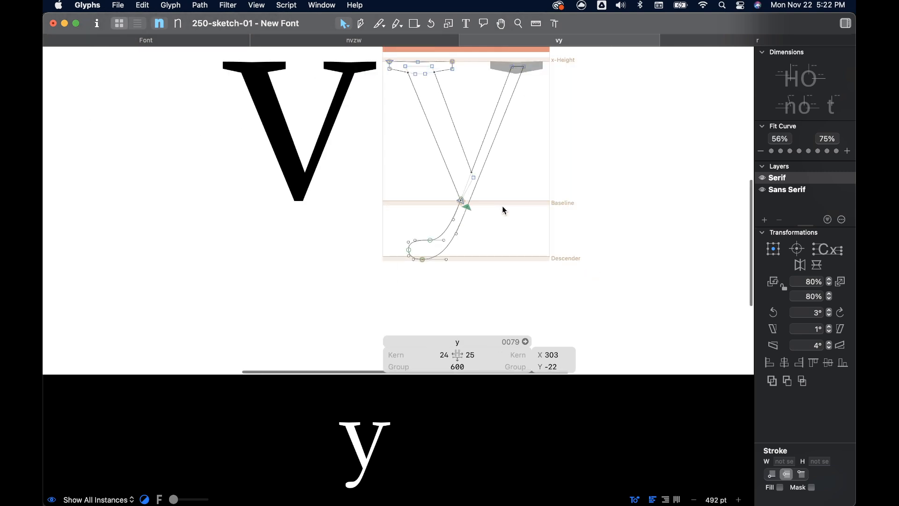
key(space)
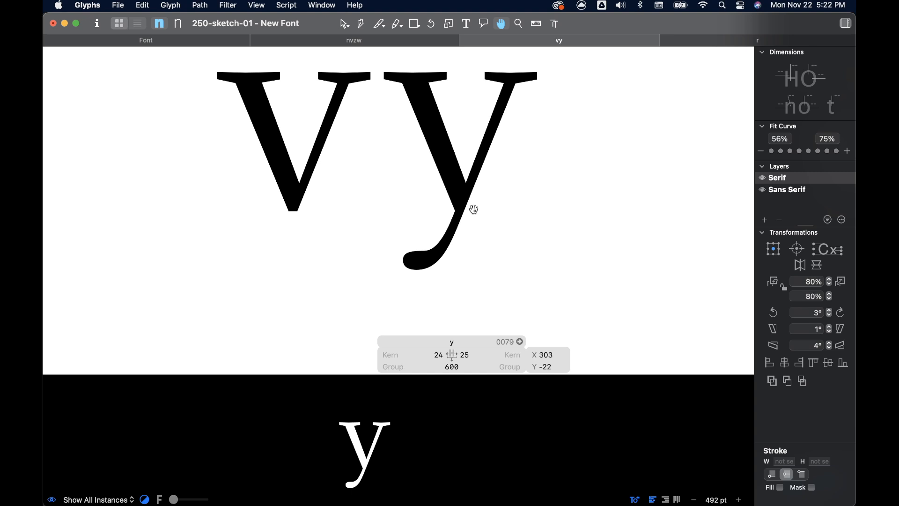
key(space)
scroll(473, 207, up, 4)
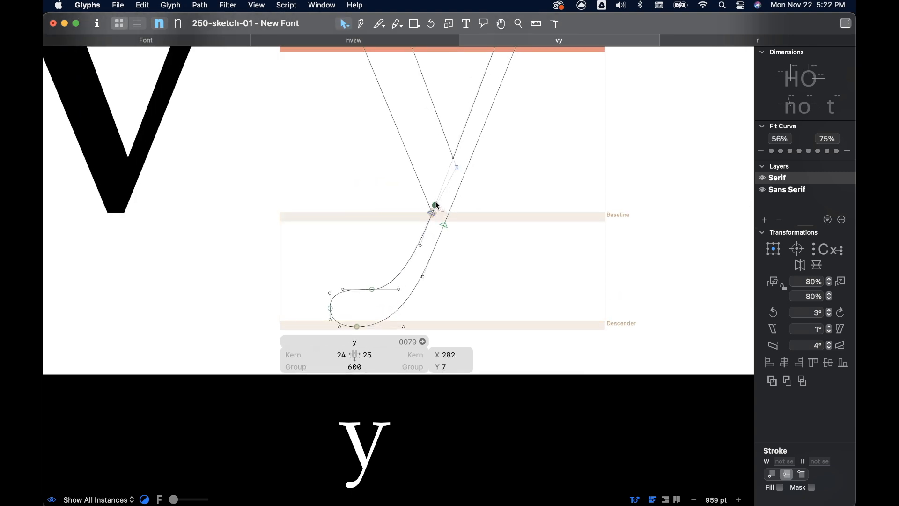
drag(437, 193, 440, 182)
key(Left)
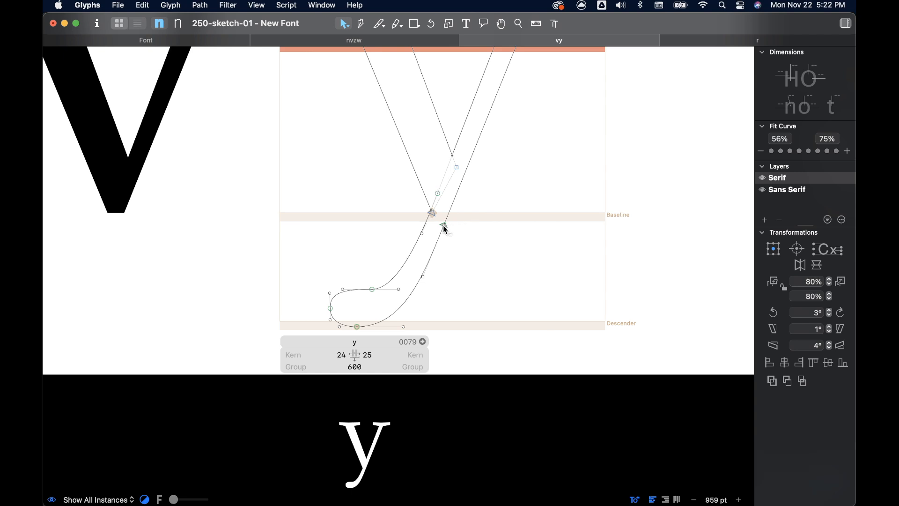
Nudge the outer junction node outward to X 307, Y -22 to thicken the top of the tail.
click(445, 226)
key(Right)
key(Right)
key(Right)
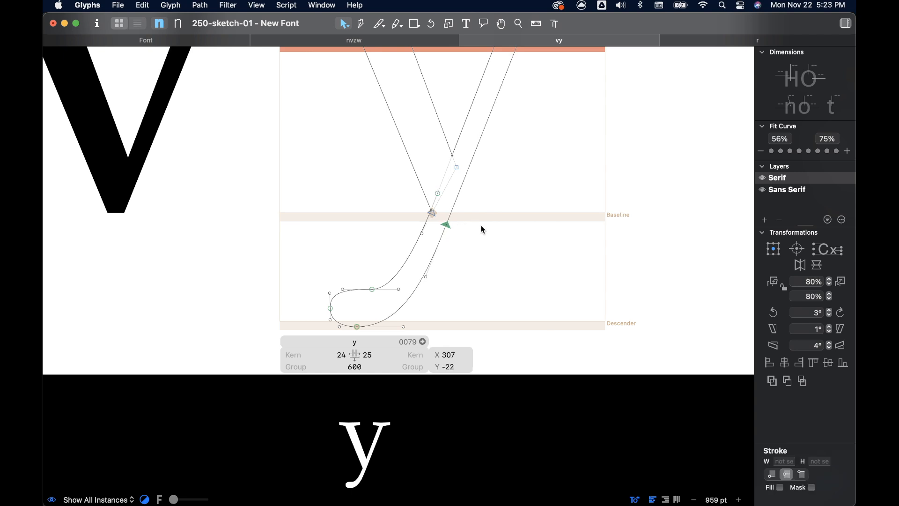
Check the y in preview and slide the outer junction node up the diagonal to X 321, Y 13.
scroll(484, 243, down, 5)
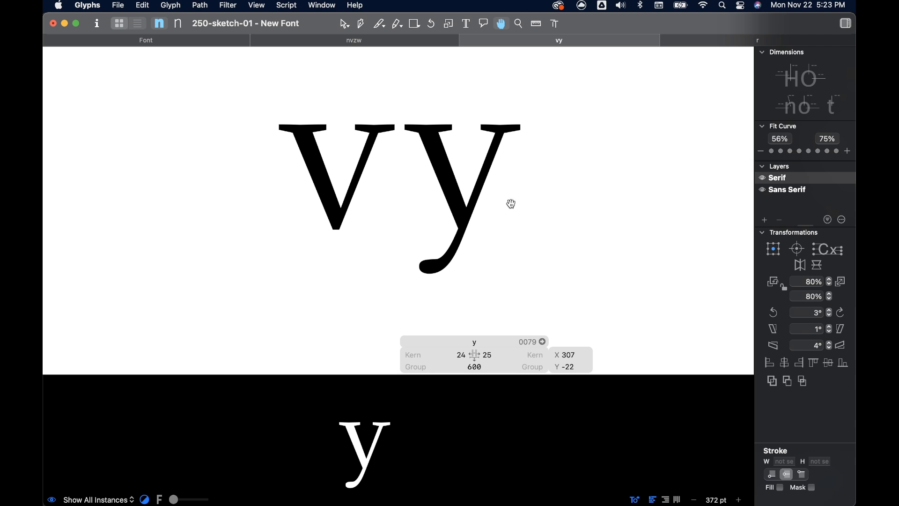
scroll(475, 237, up, 4)
drag(447, 232, 454, 216)
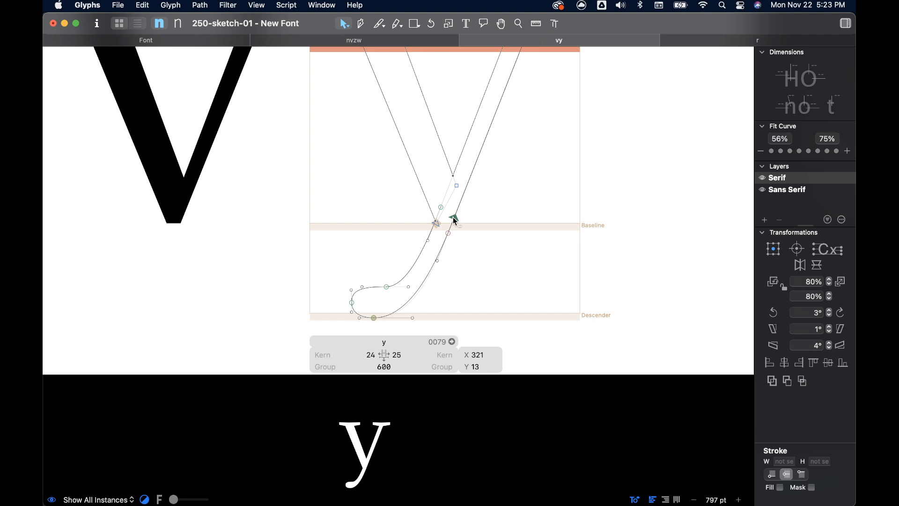
click(375, 255)
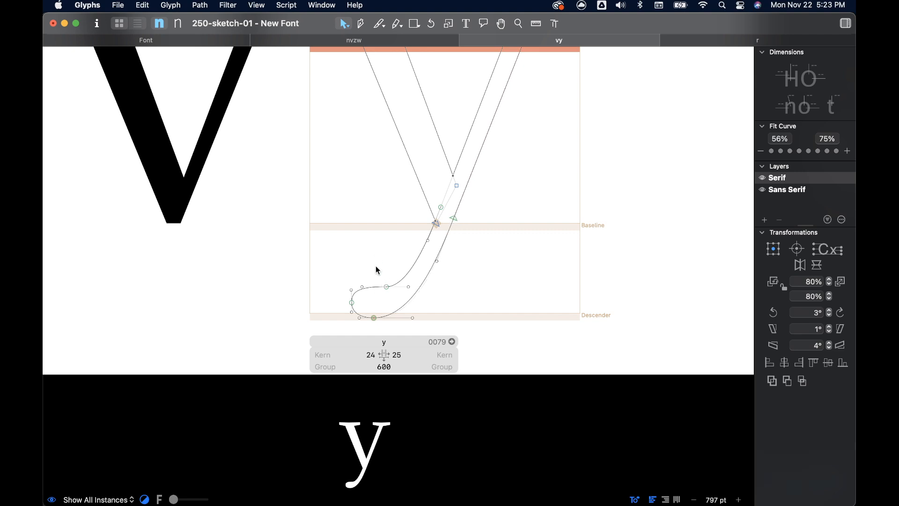
Enlarge the tail's terminal by nudging its leftmost point to about X 90, Y -175 and raising its upper point slightly.
scroll(377, 268, up, 5)
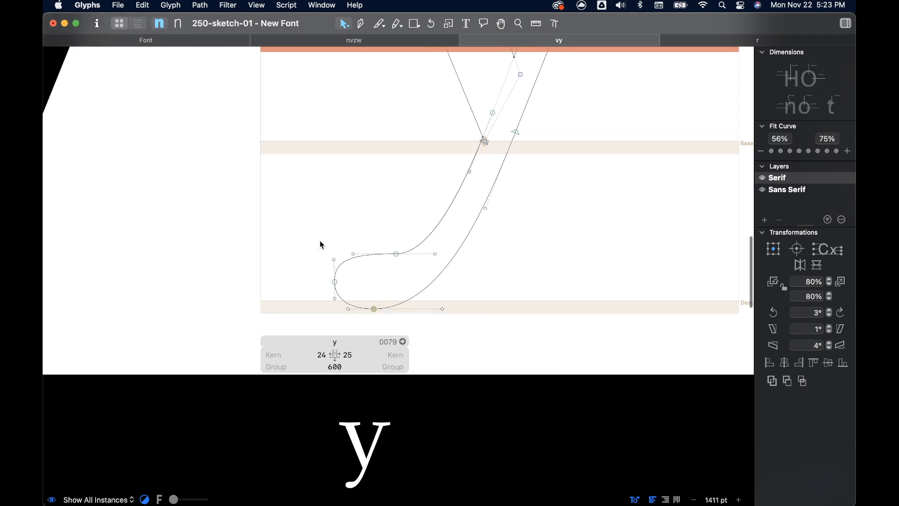
click(334, 282)
key(Left)
key(Left)
mouse_move(399, 257)
mouse_down()
mouse_move(394, 244)
mouse_move(398, 254)
mouse_up()
Round out the terminal by nudging its leftmost point outward and down and its upper point to X 169, Y -135, checking the letter in preview.
click(333, 282)
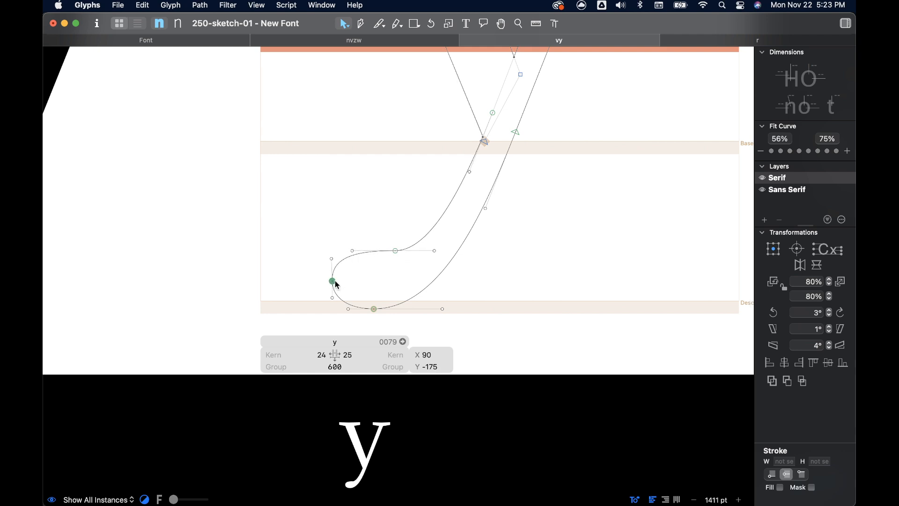
key(Left)
key(Left)
key(Down)
click(397, 251)
key(Left)
key(Up)
key(Up)
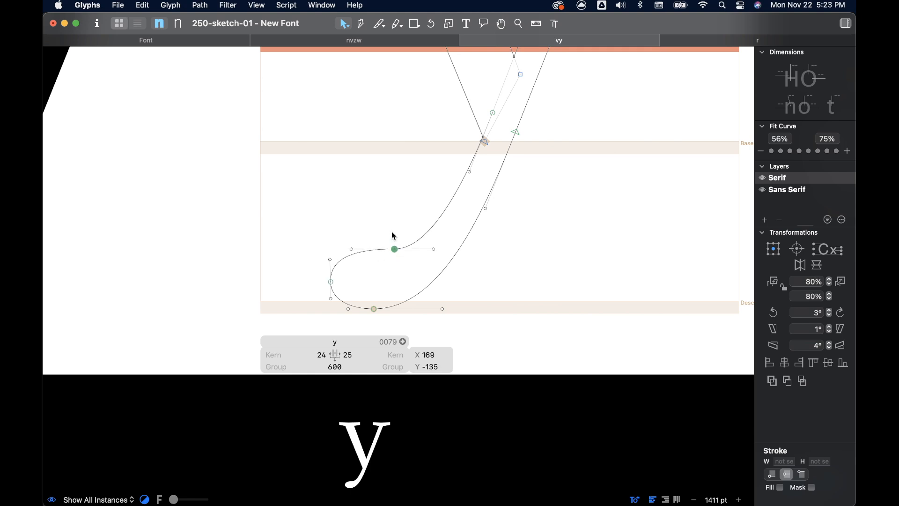
click(331, 282)
key(Down)
click(350, 215)
scroll(417, 297, down, 5)
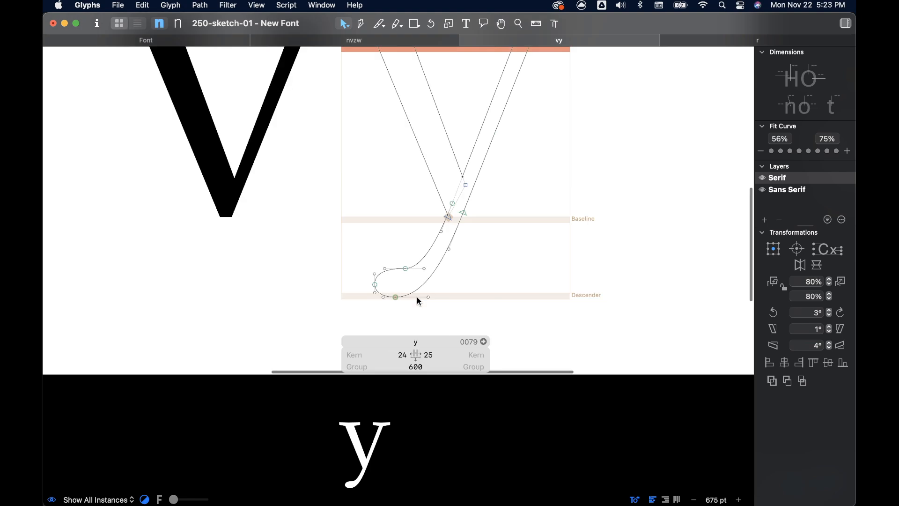
scroll(448, 272, down, 2)
key(space)
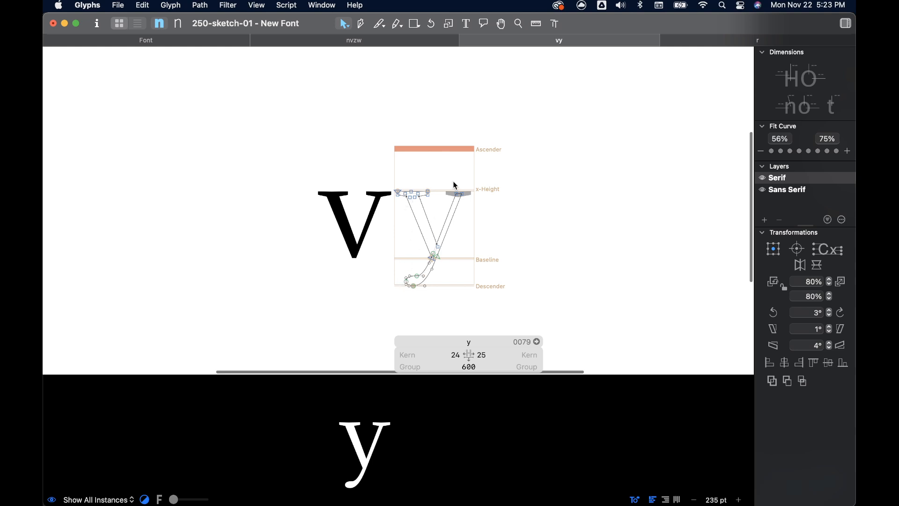
Try shifting the nodes and handles of the tail's terminal left as a group to extend the tail.
key(super+plus)
drag(357, 275, 387, 292)
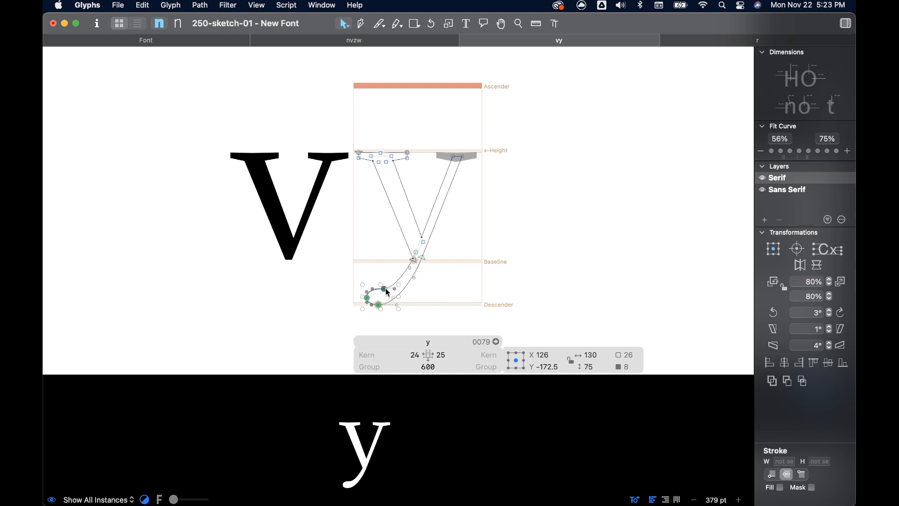
scroll(386, 288, up, 5)
click(443, 278)
Try lengthening the inner handles of the terminal's upper and lower nodes, the upper one to 68 units.
drag(379, 268, 414, 267)
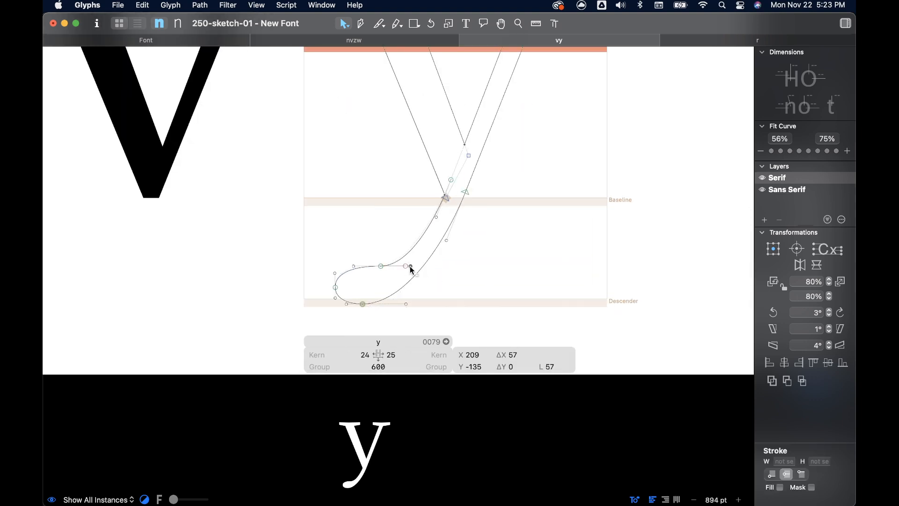
click(406, 304)
drag(407, 304, 409, 305)
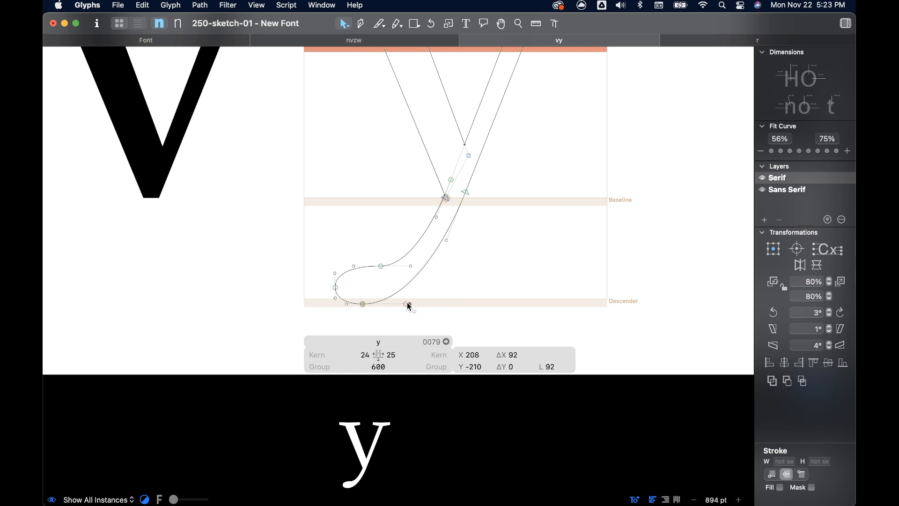
click(413, 267)
drag(416, 271, 421, 271)
scroll(457, 241, down, 3)
scroll(457, 240, down, 2)
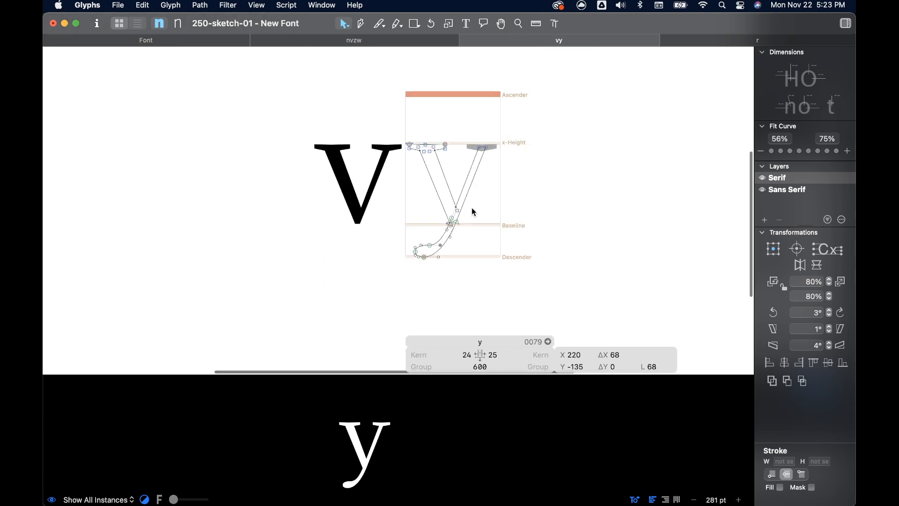
Check the y in preview and undo the handle changes and the terminal's shift.
key(space)
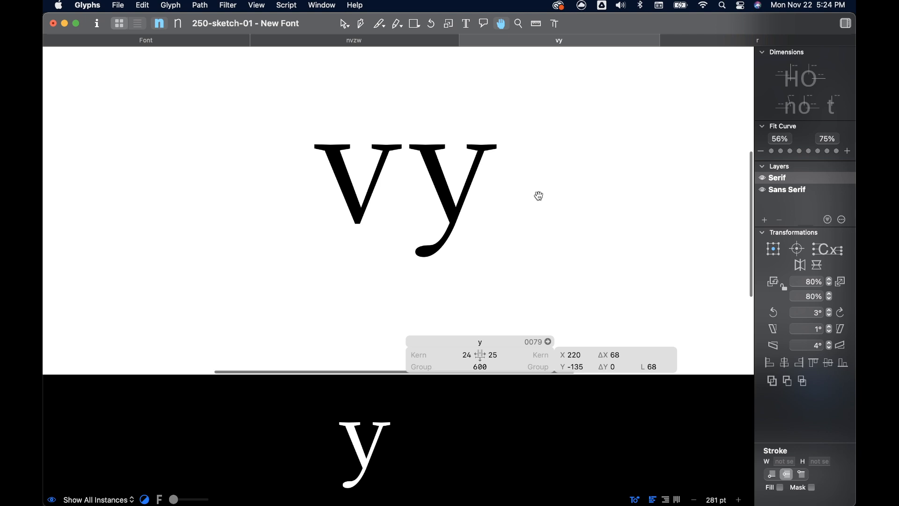
key(super+z)
key(super+z)
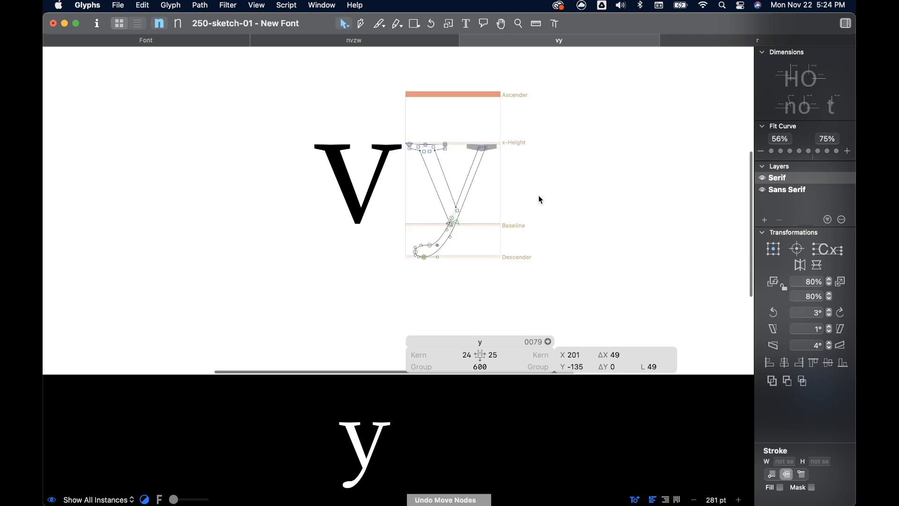
key(super+shift+z)
key(super+shift+z)
key(space)
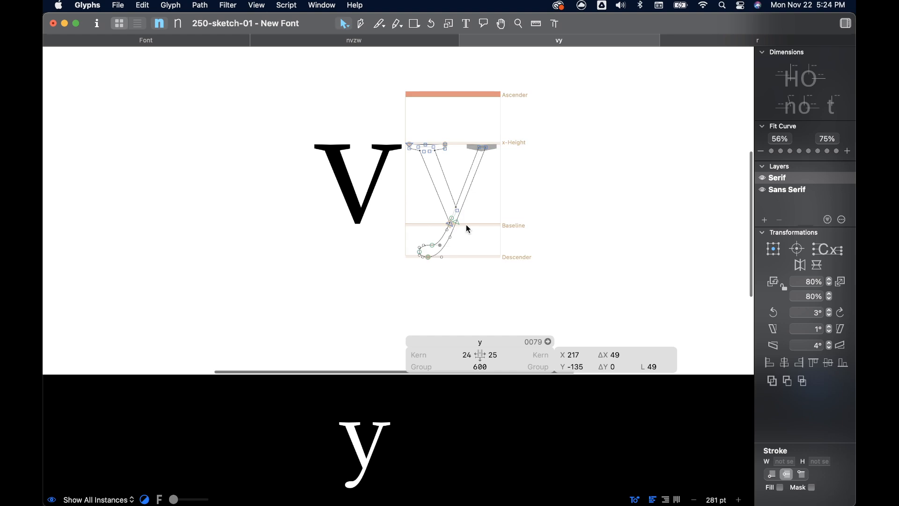
Add a node on the short diagonal segment between the y's crotch and the tail's inner junction node.
scroll(466, 224, up, 5)
scroll(449, 181, up, 4)
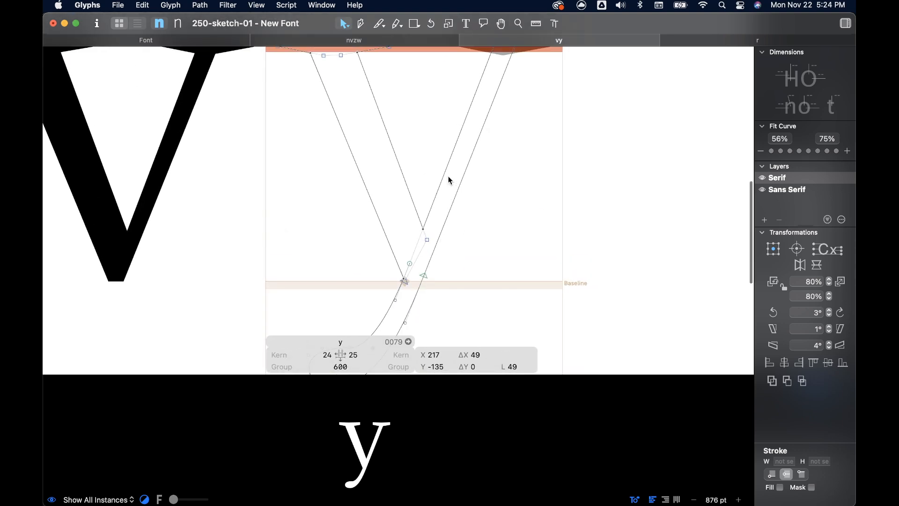
scroll(488, 149, down, 4)
scroll(487, 149, down, 3)
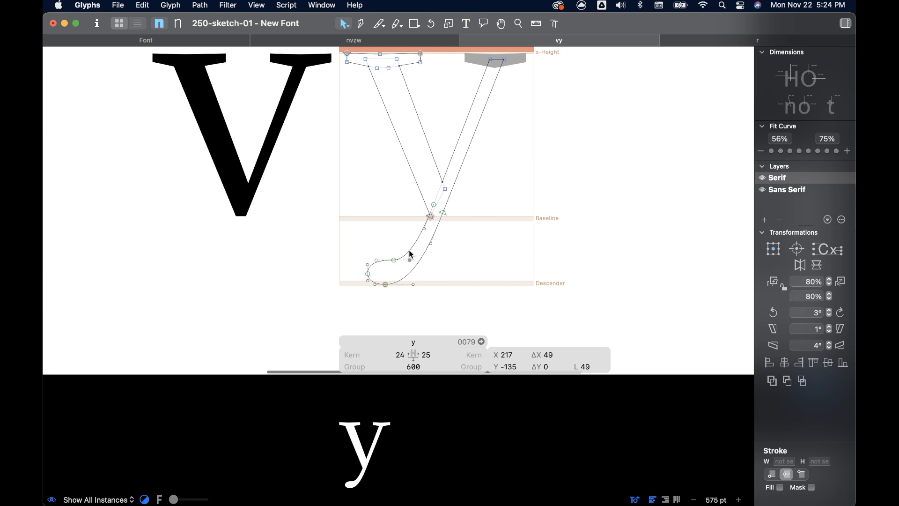
scroll(440, 182, up, 3)
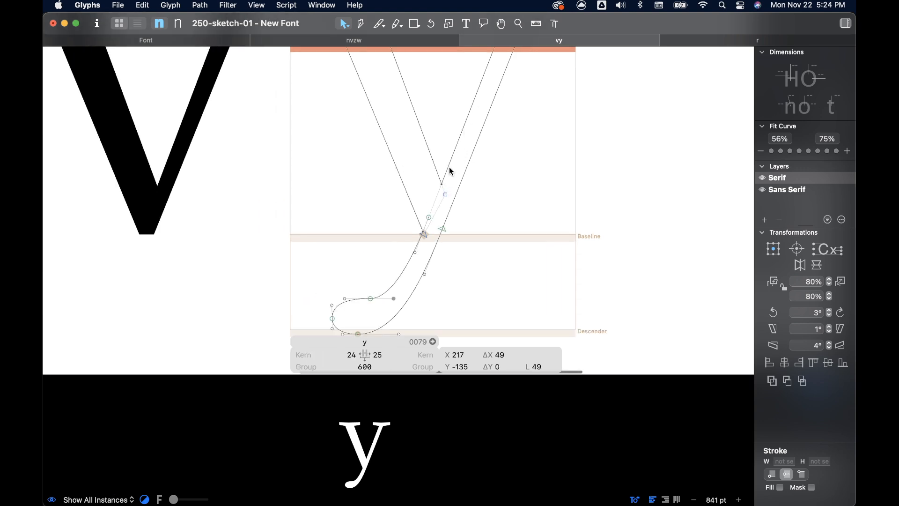
click(449, 167)
scroll(446, 193, up, 3)
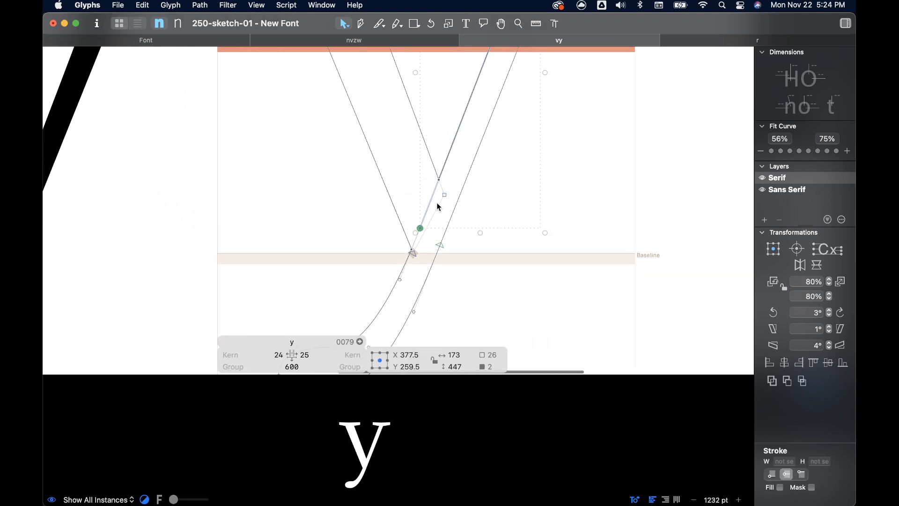
key(p)
click(429, 204)
Nudge the added node on the inner diagonal right and down to X 308, Y 69.
key(v)
key(Right)
key(Right)
key(Right)
key(Down)
key(Down)
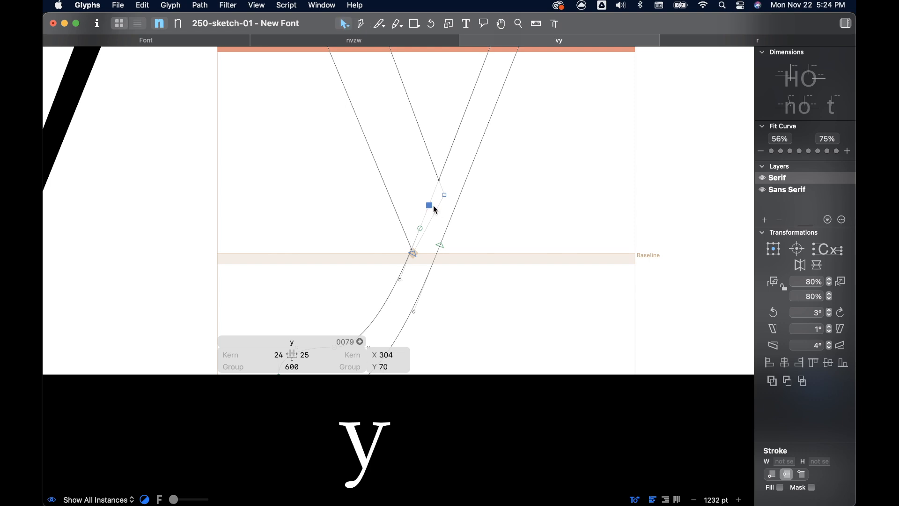
key(Right)
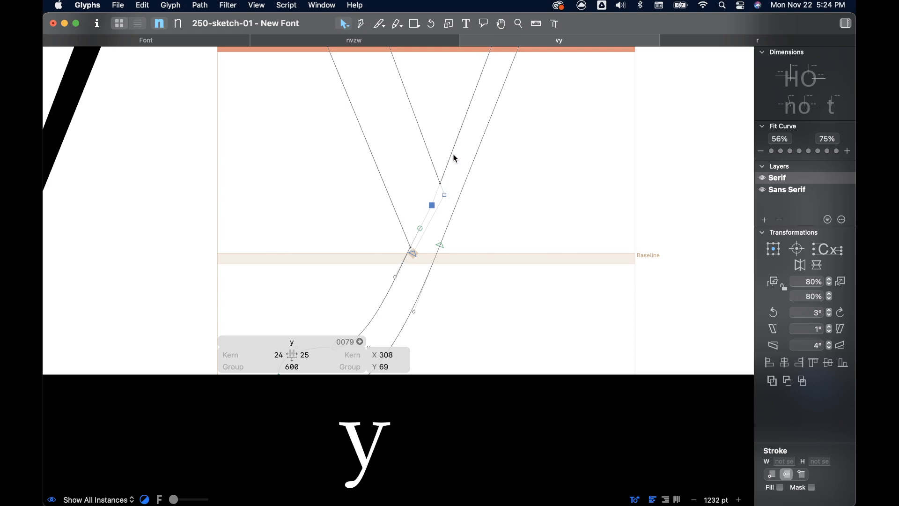
Check the join in preview and nudge the smooth inner junction node just below the added node two units right.
scroll(514, 174, down, 3)
click(454, 206)
key(space)
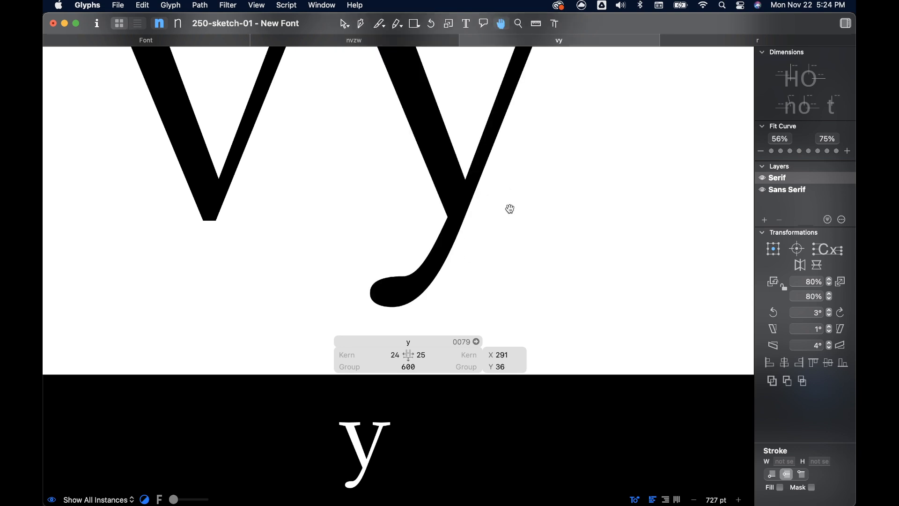
scroll(513, 214, down, 5)
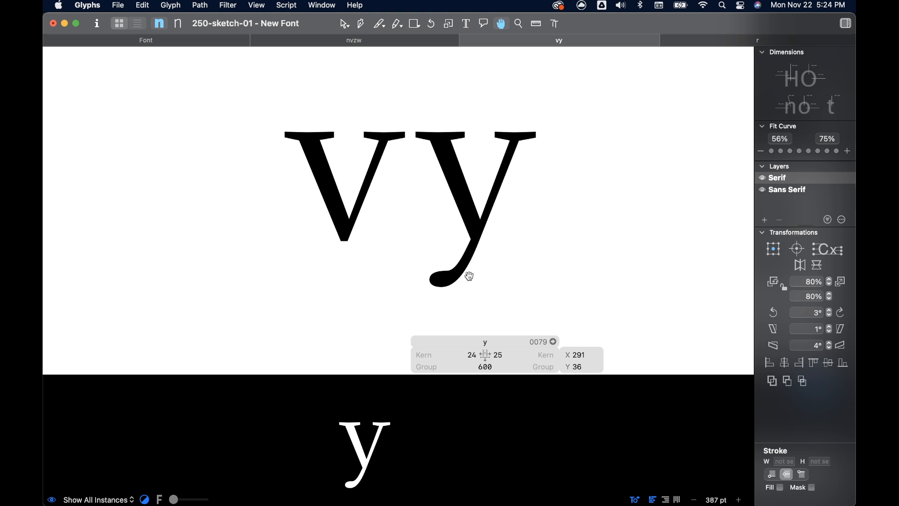
scroll(470, 277, up, 3)
scroll(468, 258, up, 5)
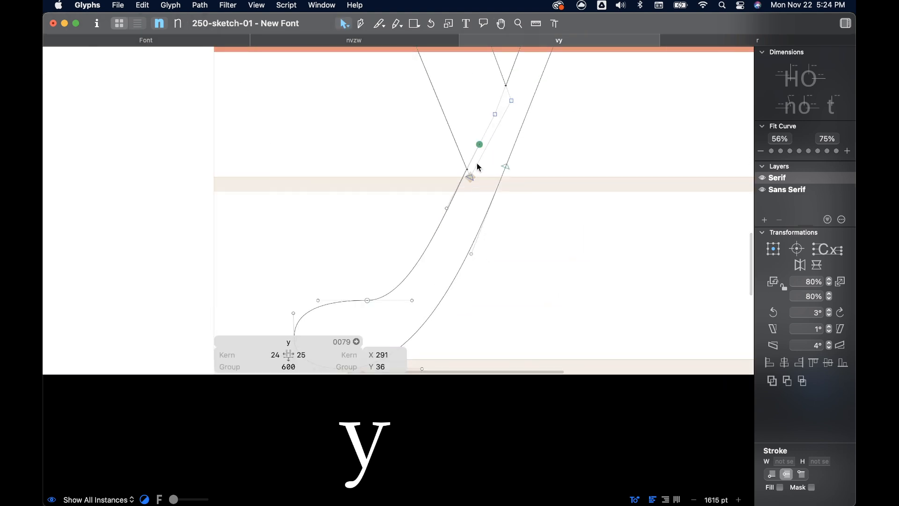
key(Right)
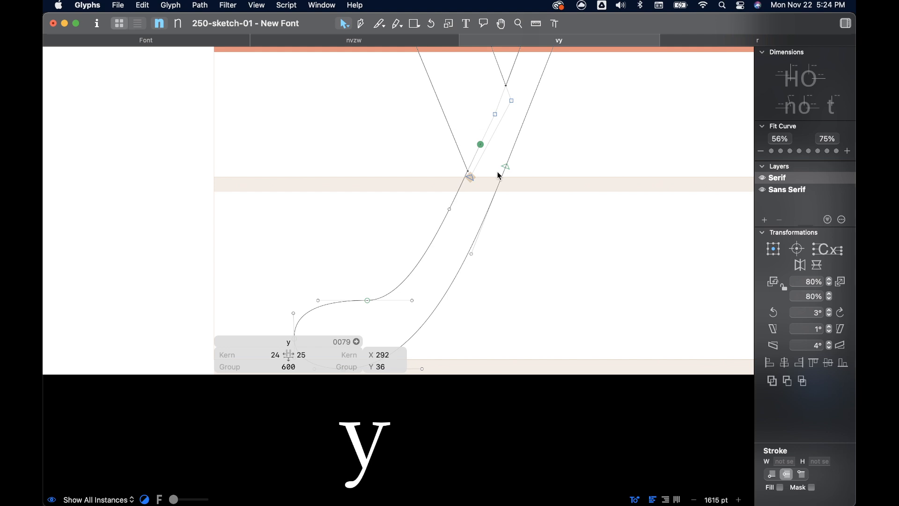
key(Right)
Smooth the tail's inner curve by lengthening the upper terminal node's inner handle and moving that node to X 161, Y -135.
drag(412, 299, 363, 303)
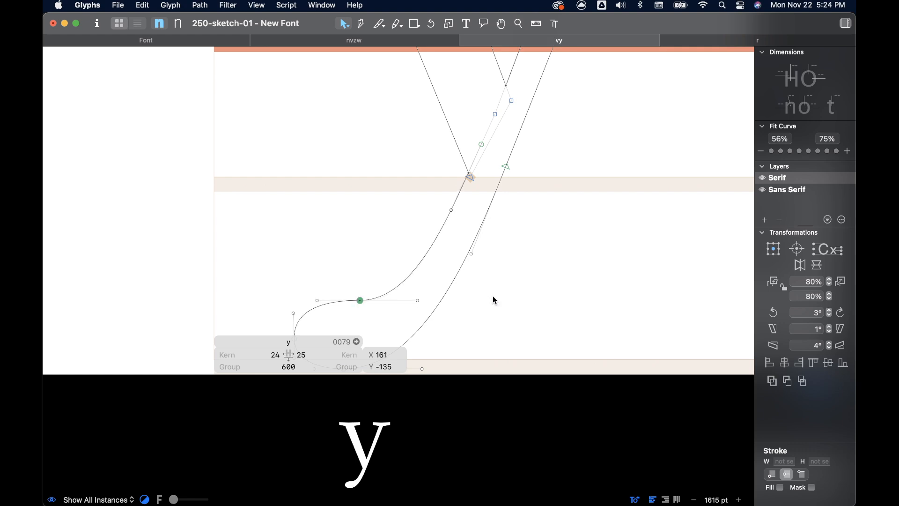
click(512, 285)
scroll(501, 286, down, 3)
scroll(501, 285, down, 3)
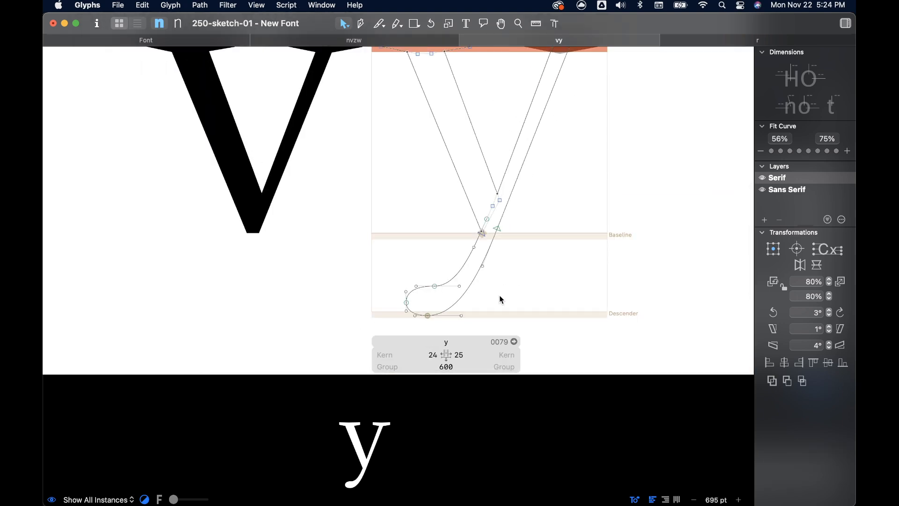
scroll(557, 283, down, 3)
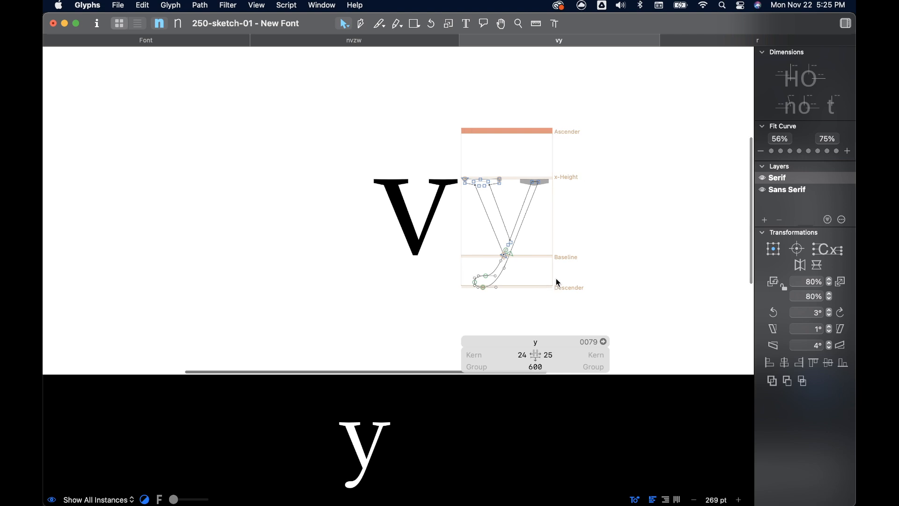
Copy the y's main outline without its serifs and paste it into the Sans Serif layer.
scroll(543, 269, right, 2)
scroll(506, 219, up, 3)
click(447, 205)
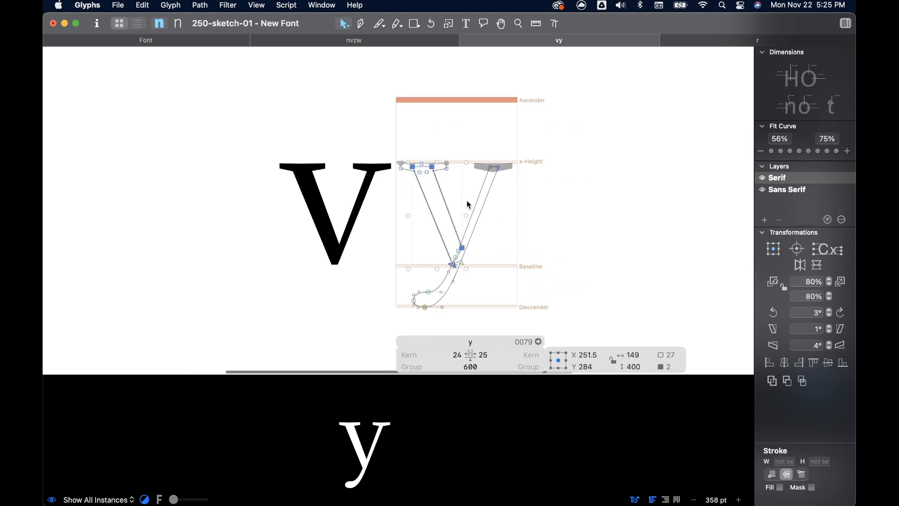
double_click(481, 198)
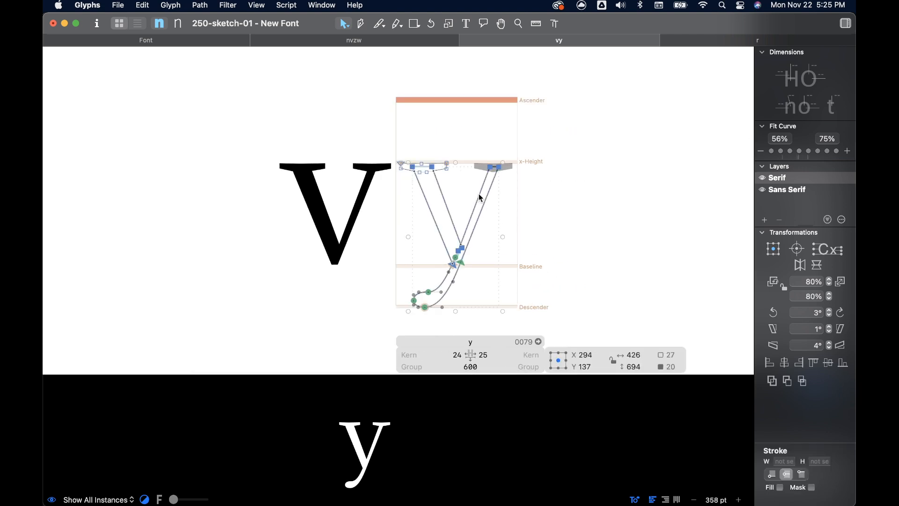
click(518, 202)
click(778, 191)
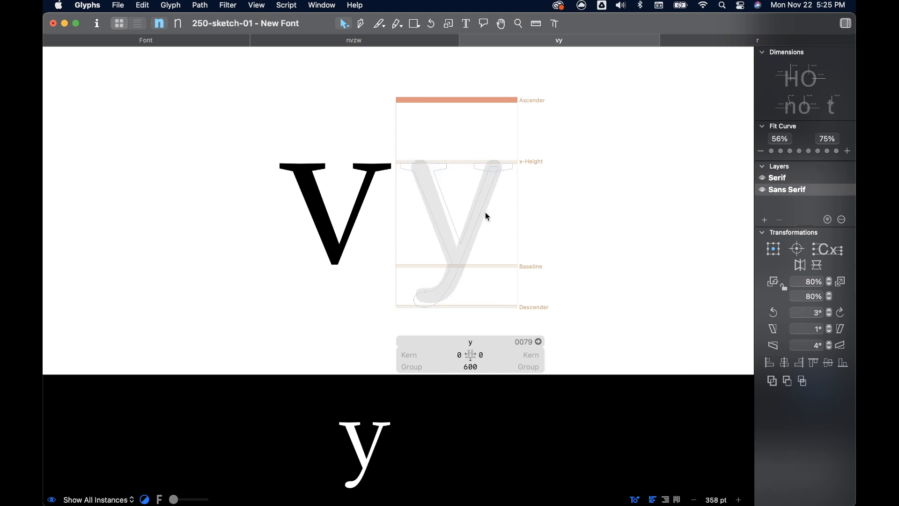
key(super+v)
Extend the top ends of both diagonals of the sans serif y along their slopes to the x-height at Y 500.
click(457, 196)
scroll(435, 176, up, 5)
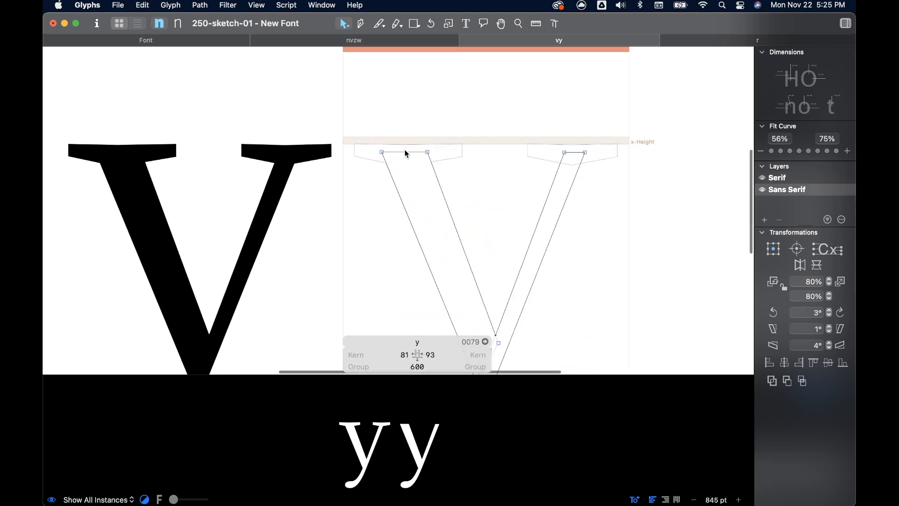
drag(365, 147, 419, 139)
scroll(425, 155, up, 3)
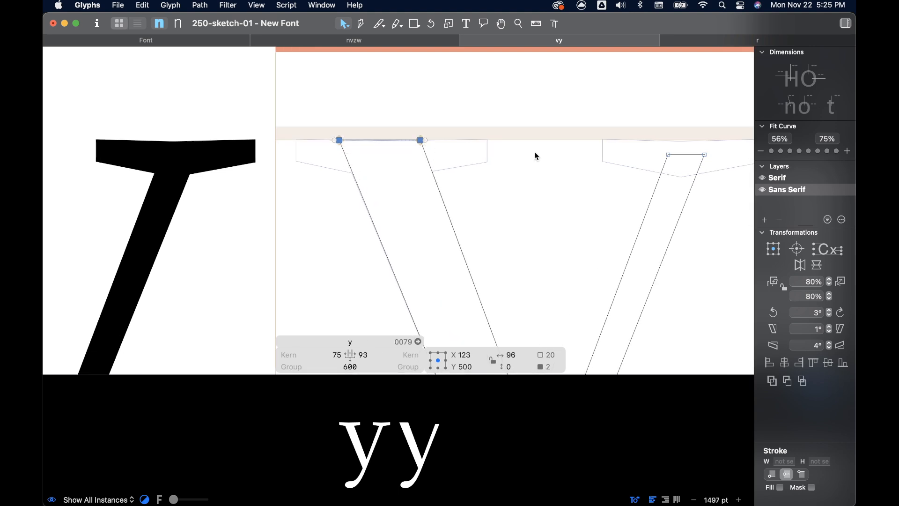
drag(623, 145, 674, 143)
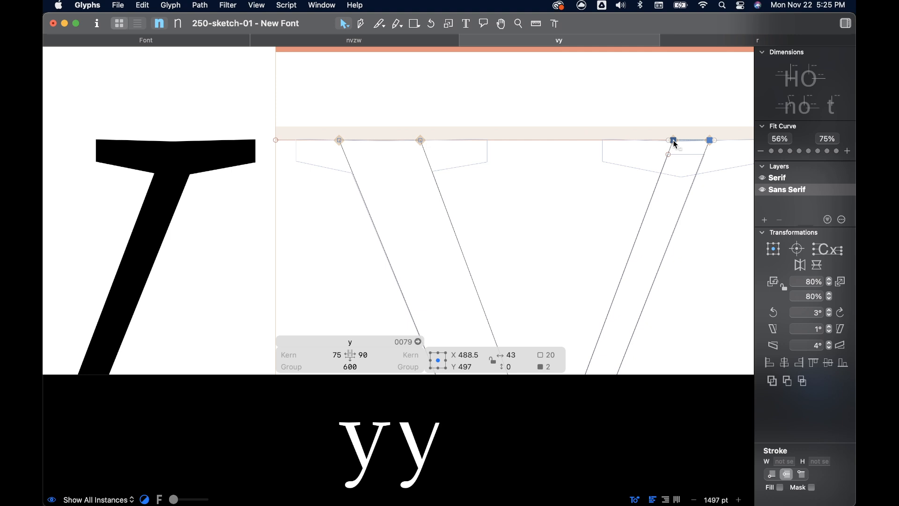
click(604, 187)
scroll(604, 187, down, 5)
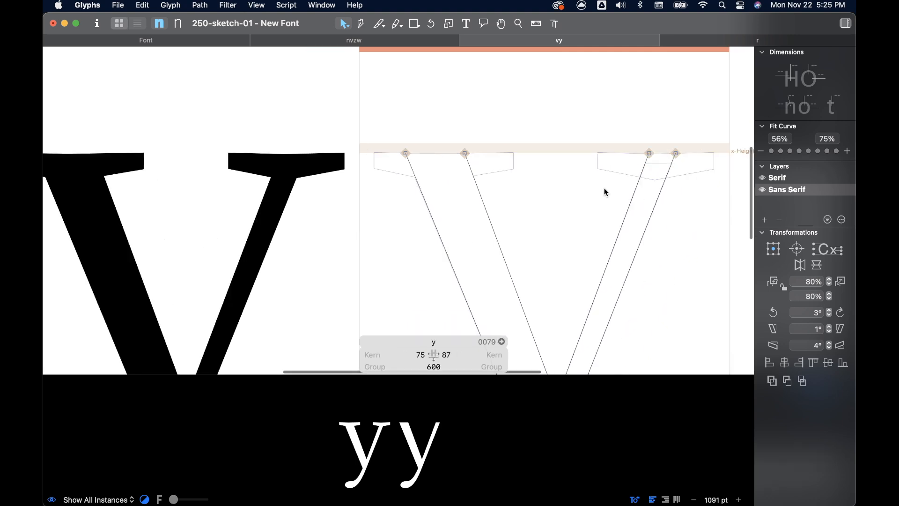
scroll(604, 187, down, 3)
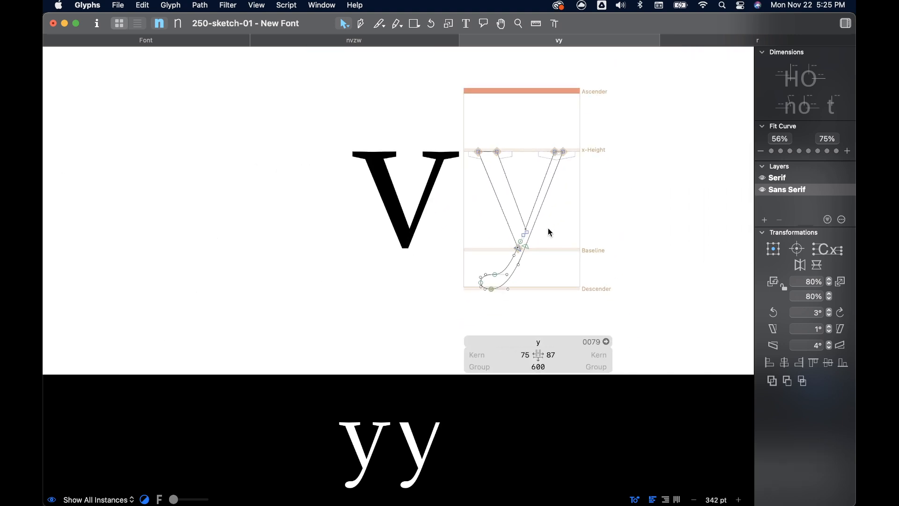
scroll(538, 235, up, 2)
key(space)
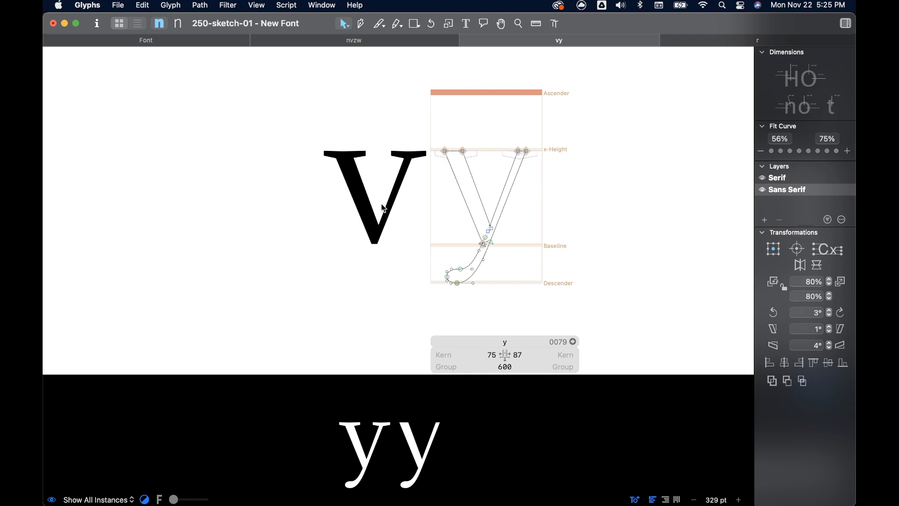
Open the v for editing and select its serif and diagonal outlines to inspect them.
double_click(379, 196)
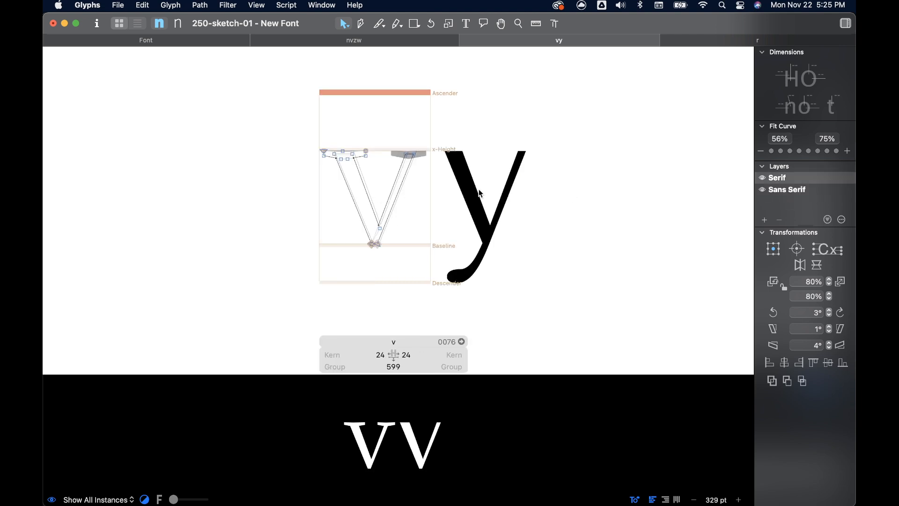
double_click(330, 157)
shift+double_click(399, 171)
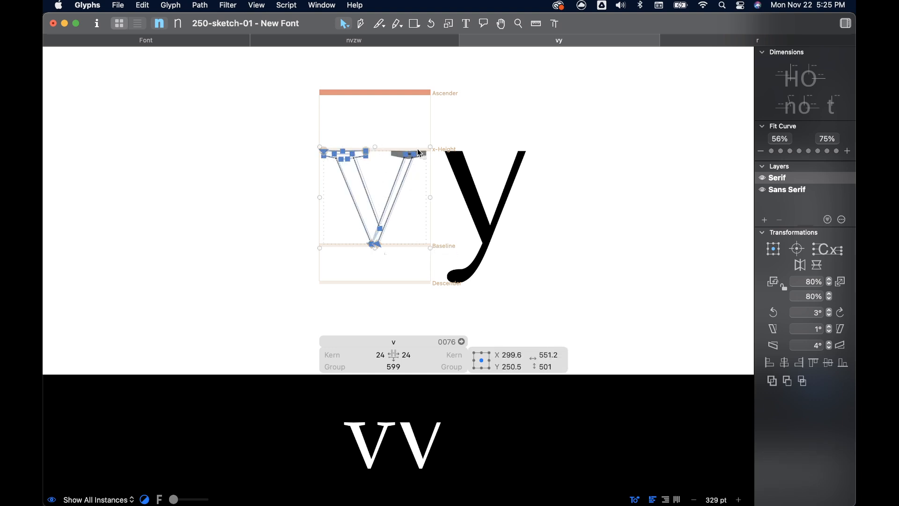
click(466, 124)
Add an x after the y in the text and open its empty glyph for editing.
key(t)
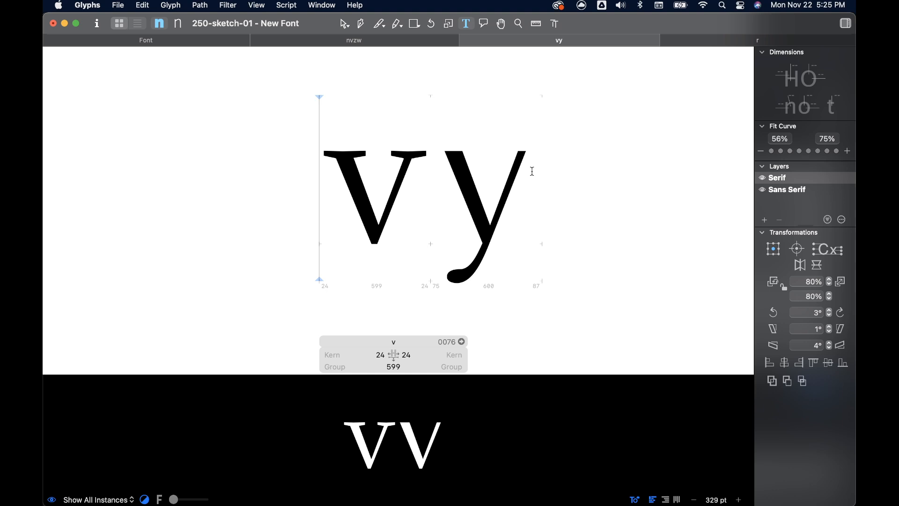
click(532, 172)
text(x)
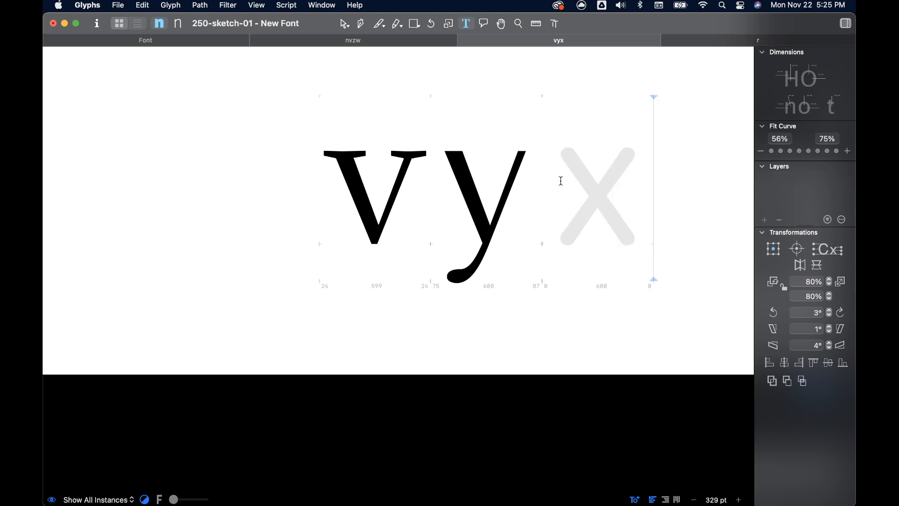
scroll(562, 181, right, 5)
key(Escape)
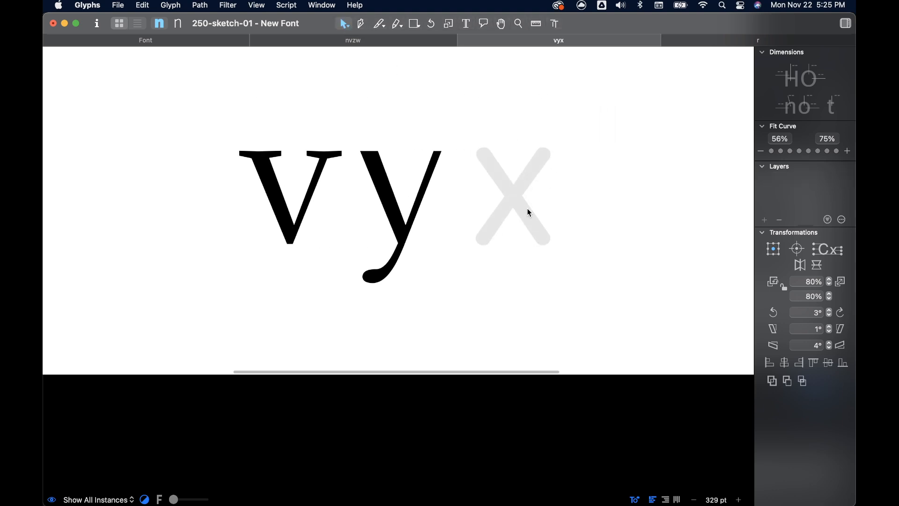
click(516, 189)
scroll(513, 187, up, 5)
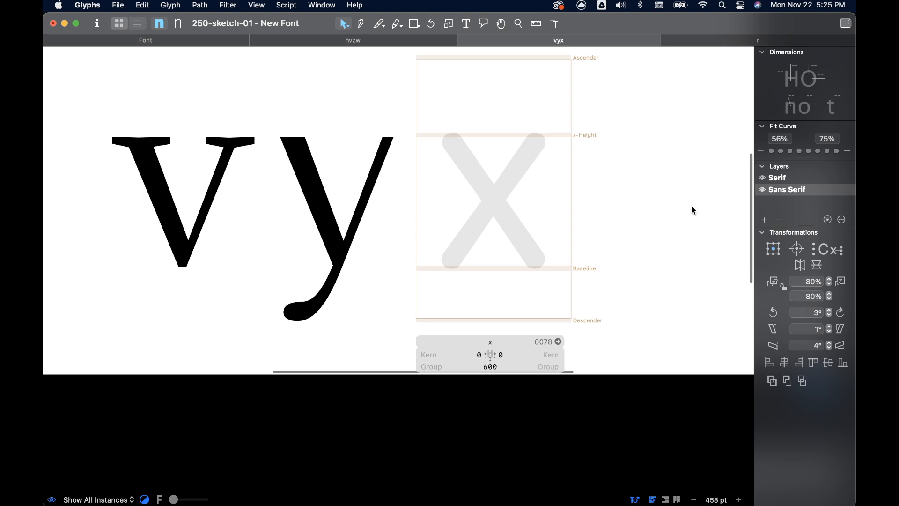
Paste the copied v outlines into the Serif layer of the empty x glyph.
scroll(525, 195, up, 3)
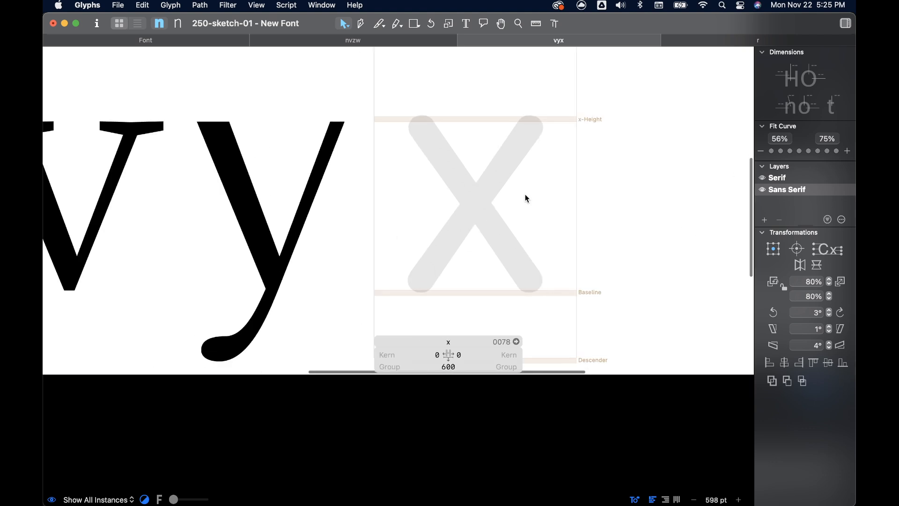
click(782, 178)
scroll(516, 192, right, 2)
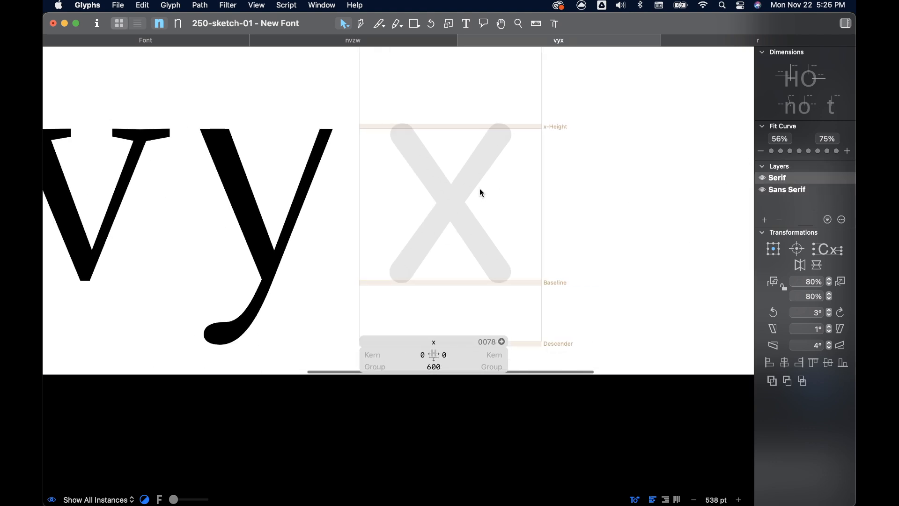
key(super+v)
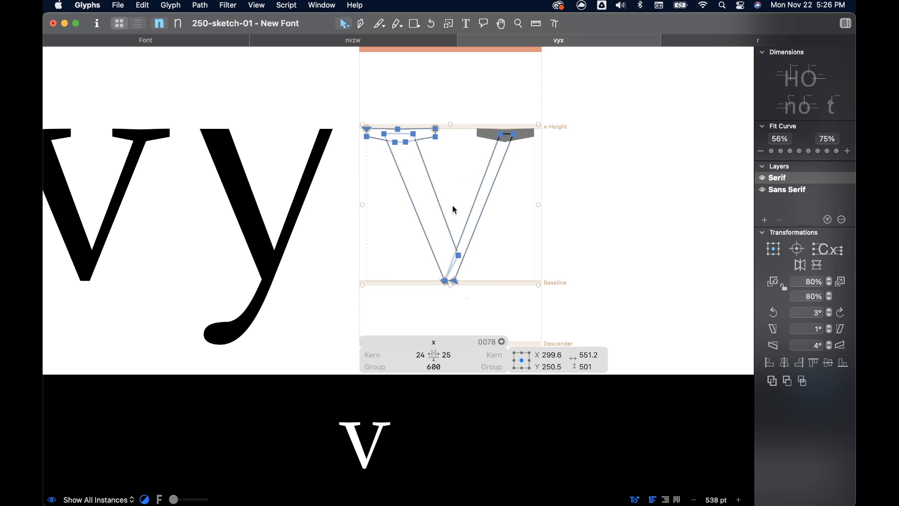
click(489, 246)
scroll(490, 247, down, 2)
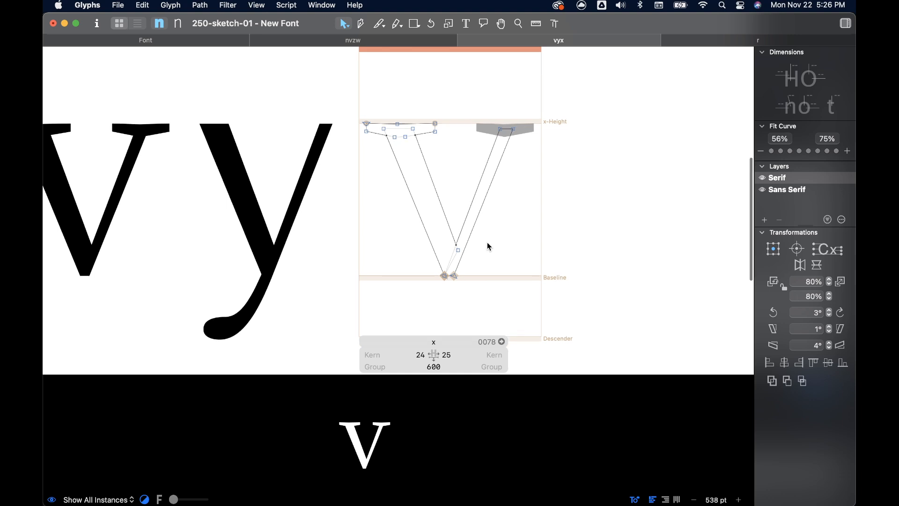
Duplicate all the v outlines in place, flipping the copy vertically and horizontally.
key(super+a)
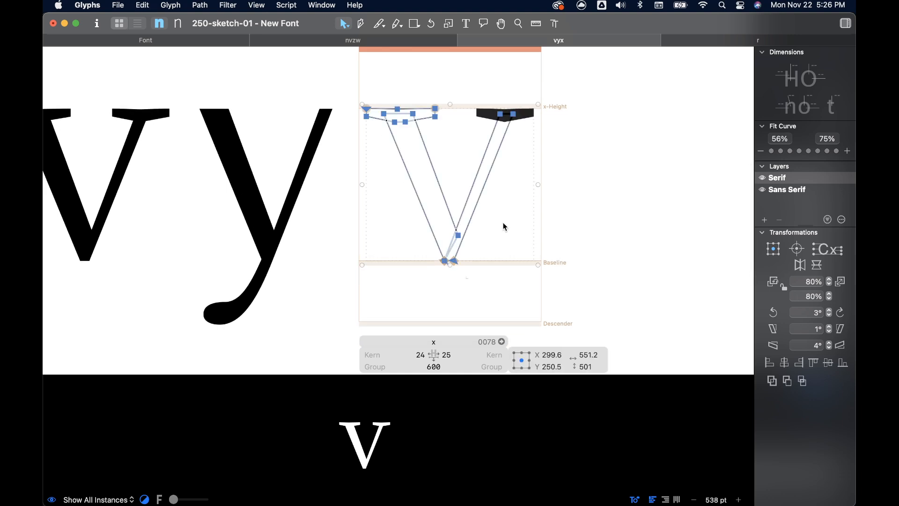
alt+click(812, 267)
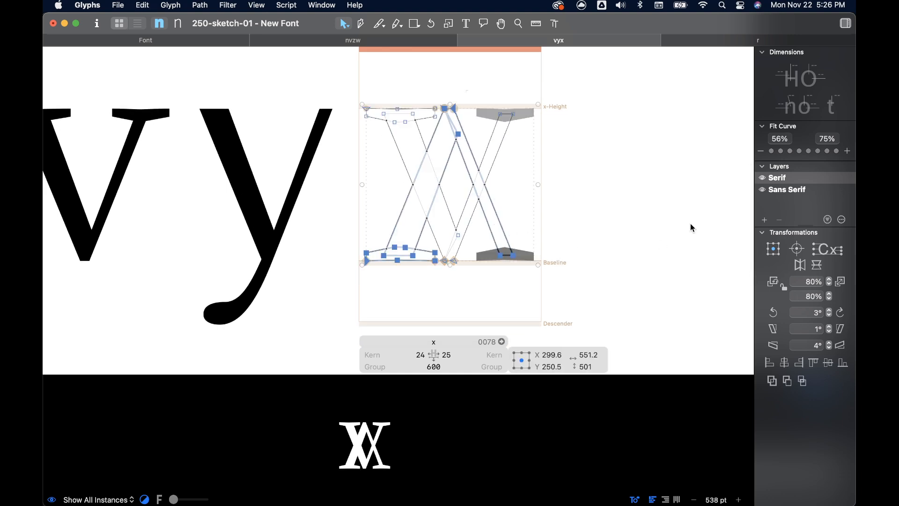
click(801, 266)
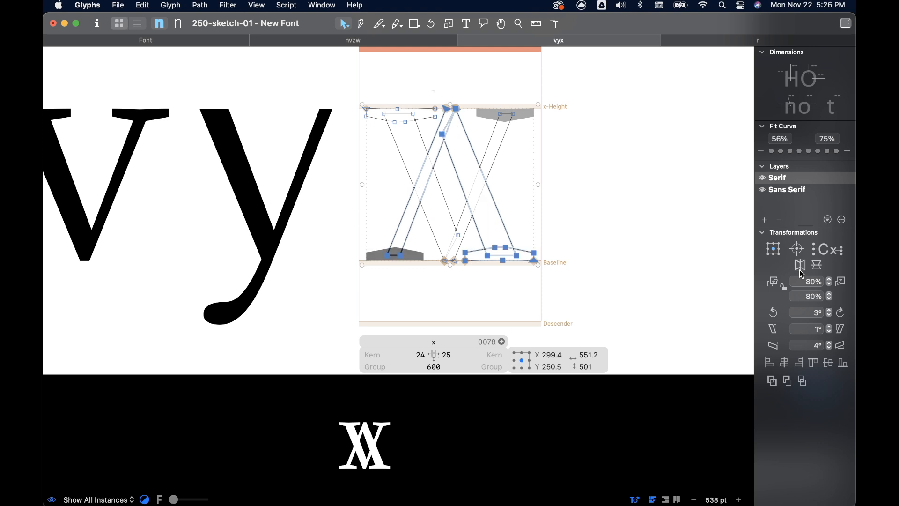
Move the flipped v's apex down and the original v's apex up to the middle of the x-height, forming two crossing diagonals.
drag(455, 114, 456, 187)
key(super+z)
click(583, 177)
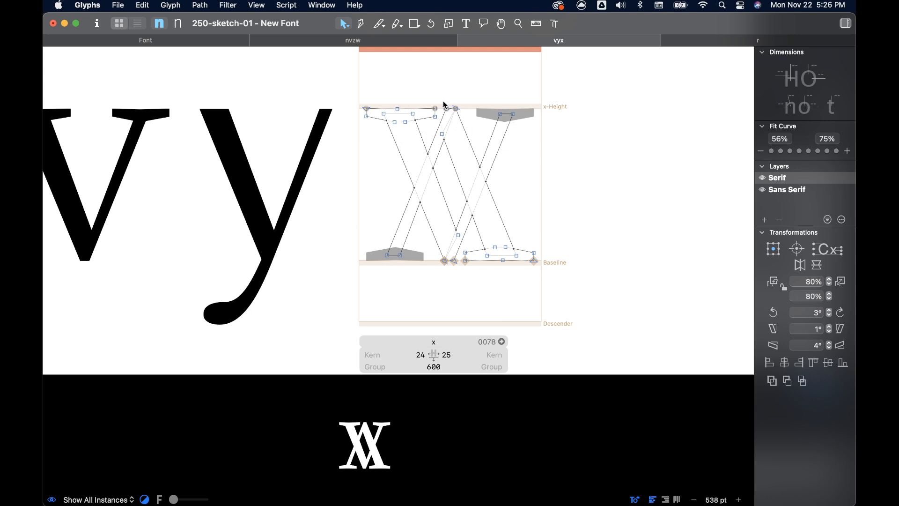
drag(461, 144, 461, 145)
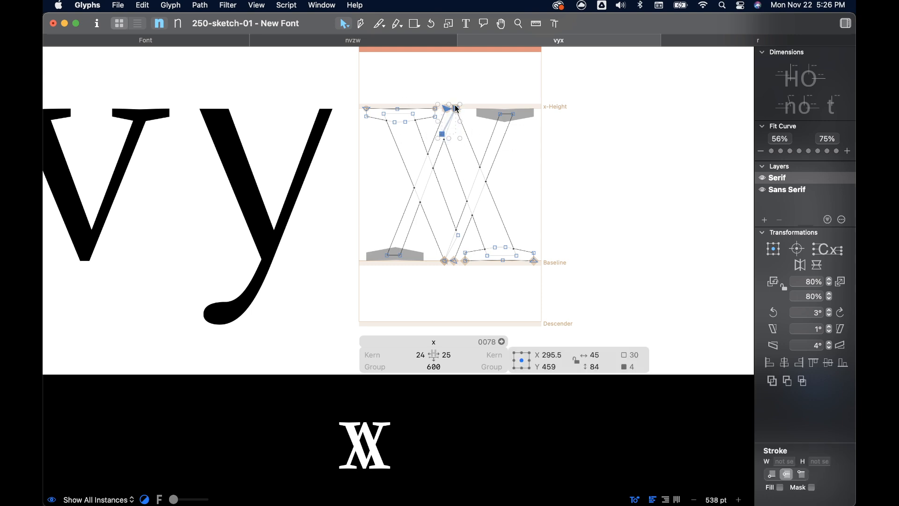
drag(457, 112, 457, 171)
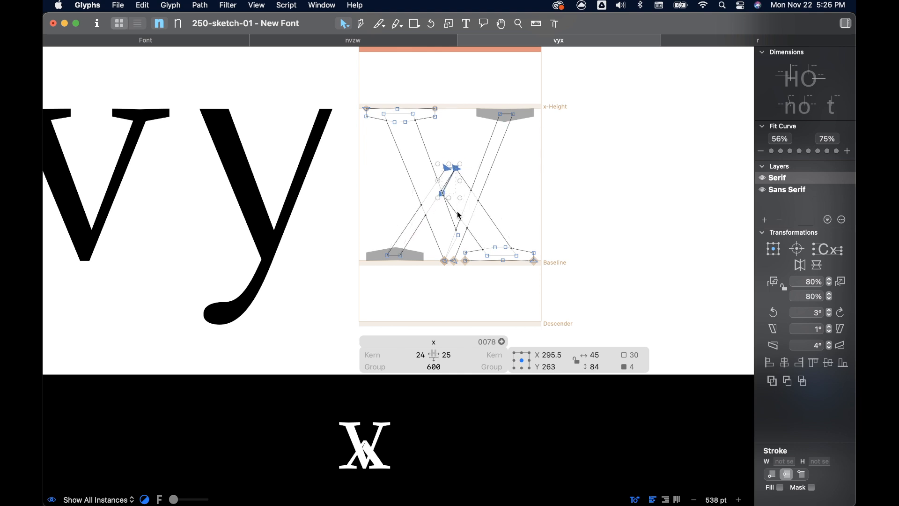
drag(435, 223, 552, 202)
click(552, 201)
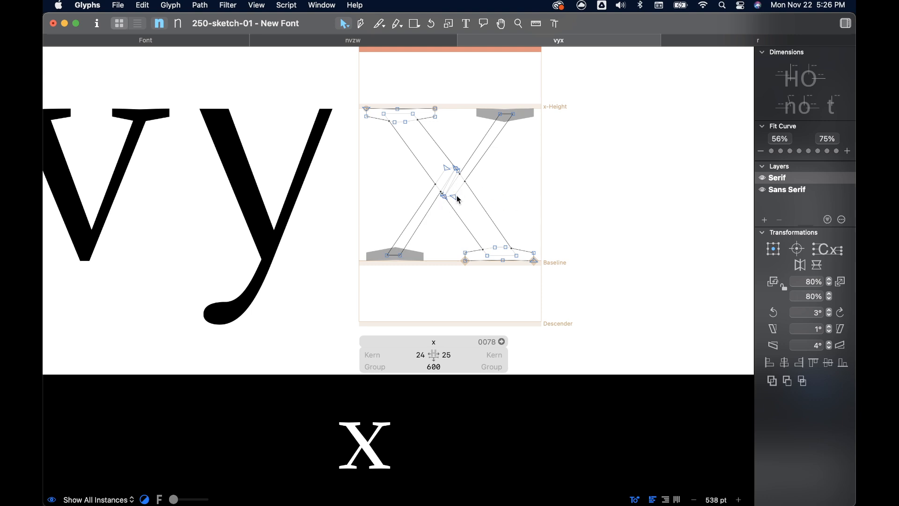
Delete the upper half of the x's thick diagonal.
scroll(457, 197, up, 5)
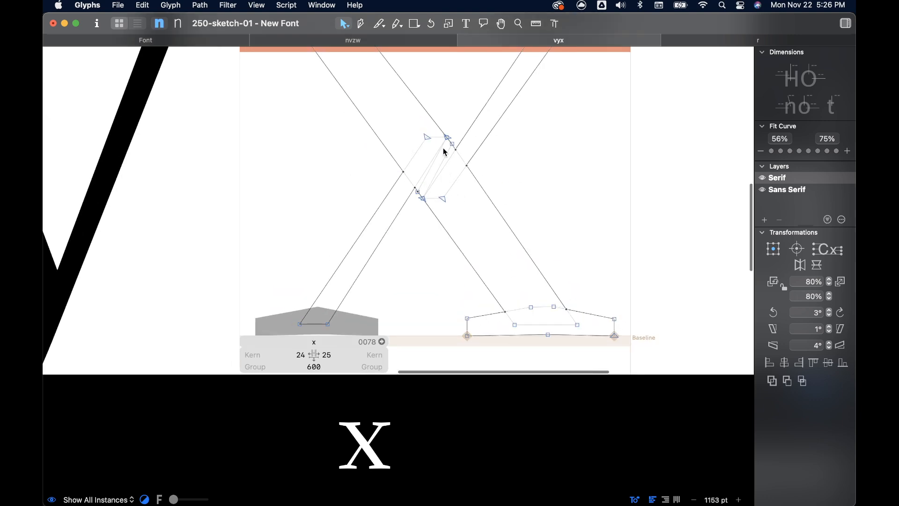
scroll(445, 152, down, 3)
scroll(409, 141, up, 2)
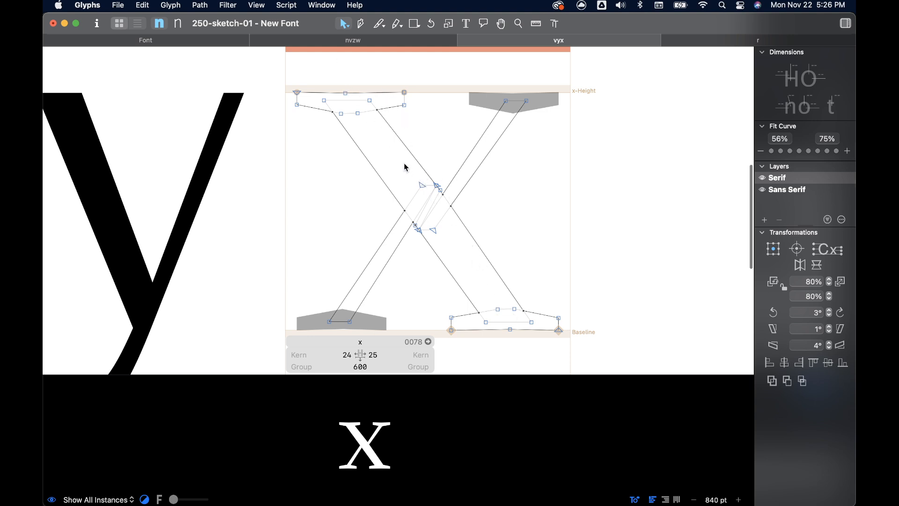
double_click(425, 173)
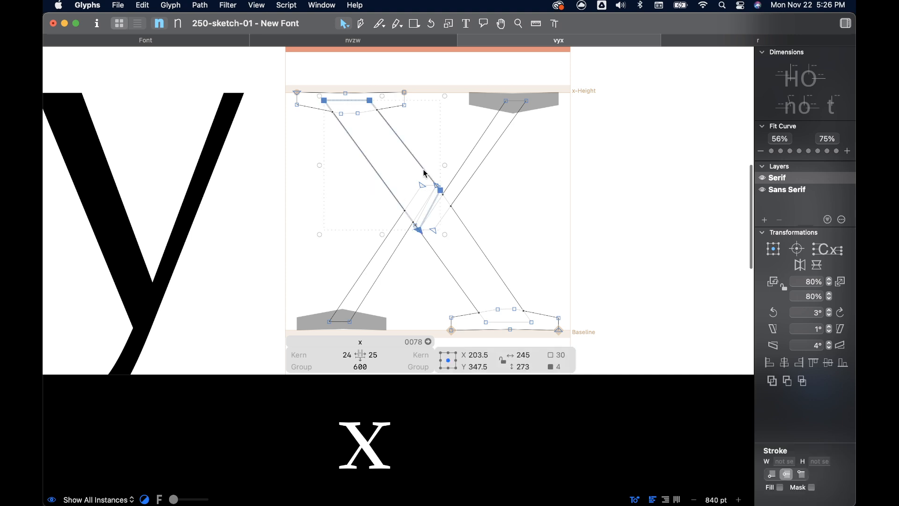
key(BackSpace)
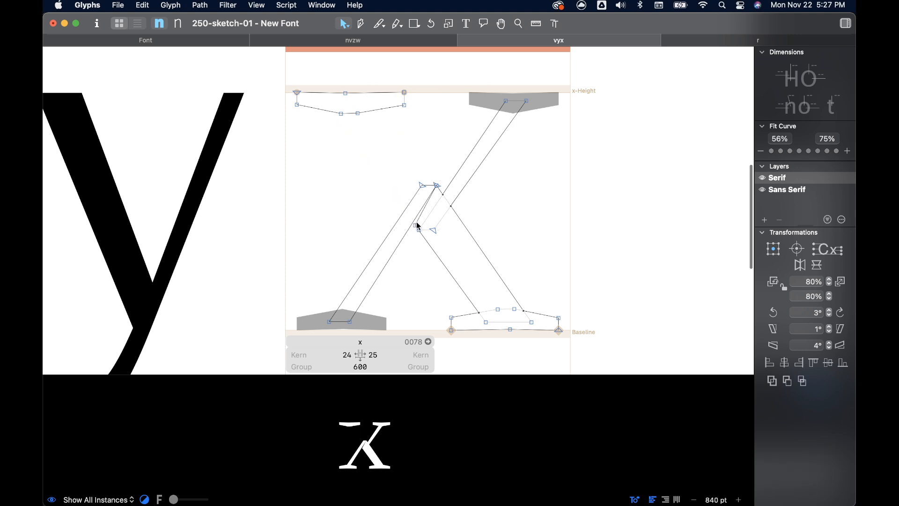
Extend the lower half of the thick diagonal up into the upper-left serif, placing its right corner node at X 195, Y 483.
drag(422, 227, 367, 147)
key(super+z)
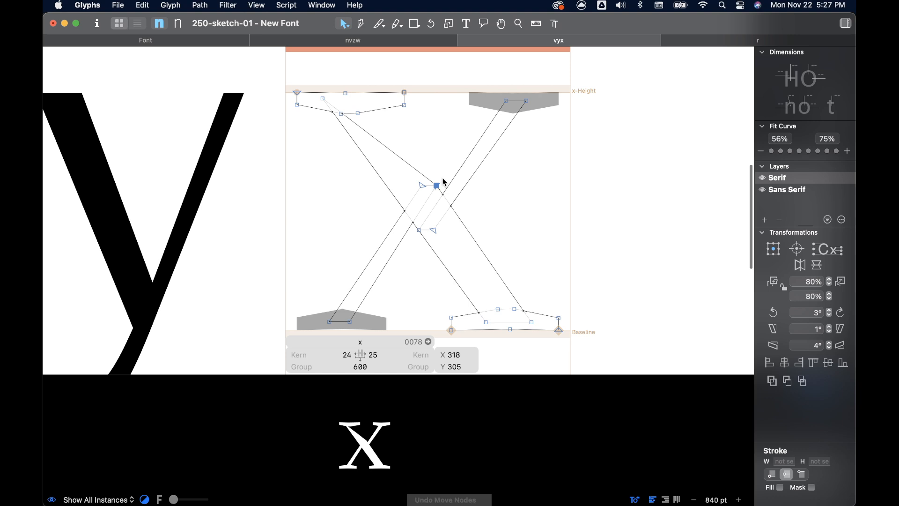
key(shift+Left)
key(shift+Up)
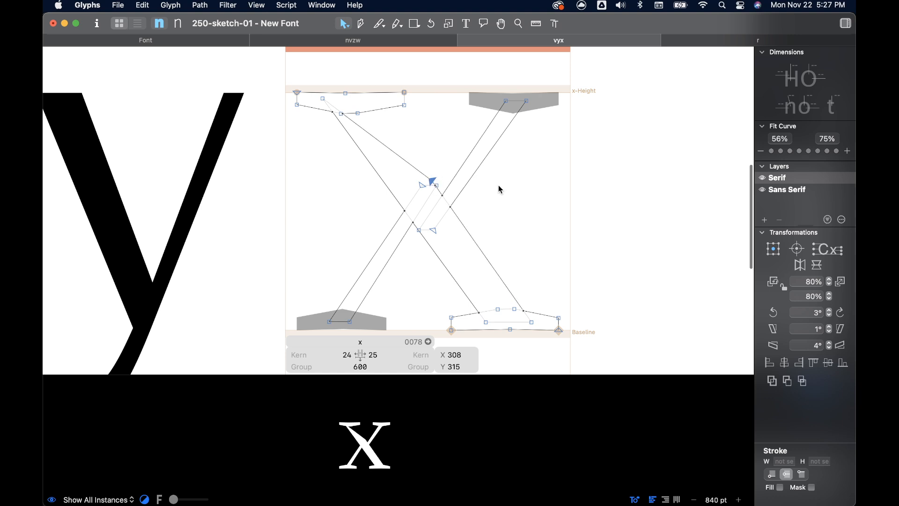
mouse_move(433, 182)
mouse_down()
mouse_move(402, 123)
mouse_move(380, 103)
mouse_up()
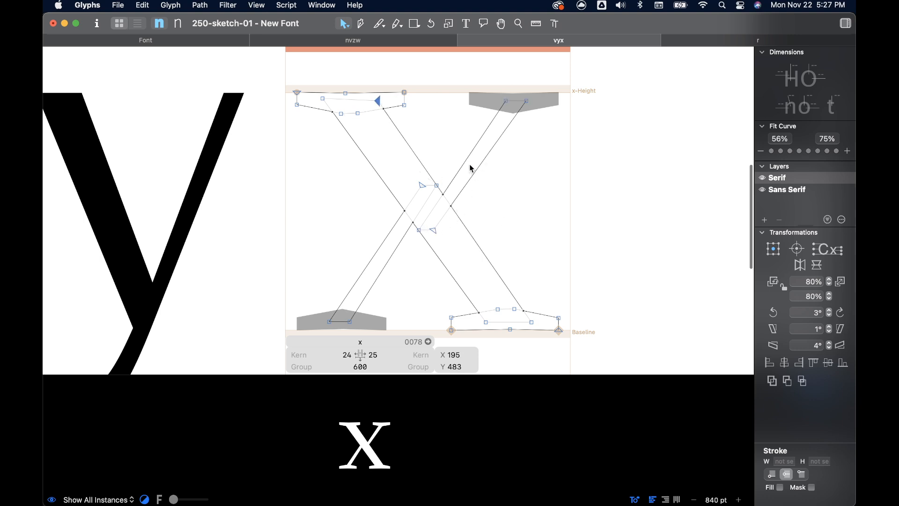
Pull one inner end node of each thin half-stroke inside the thick diagonal, to X 291, Y 234 and X 311, Y 285.
scroll(421, 230, up, 3)
drag(414, 230, 423, 214)
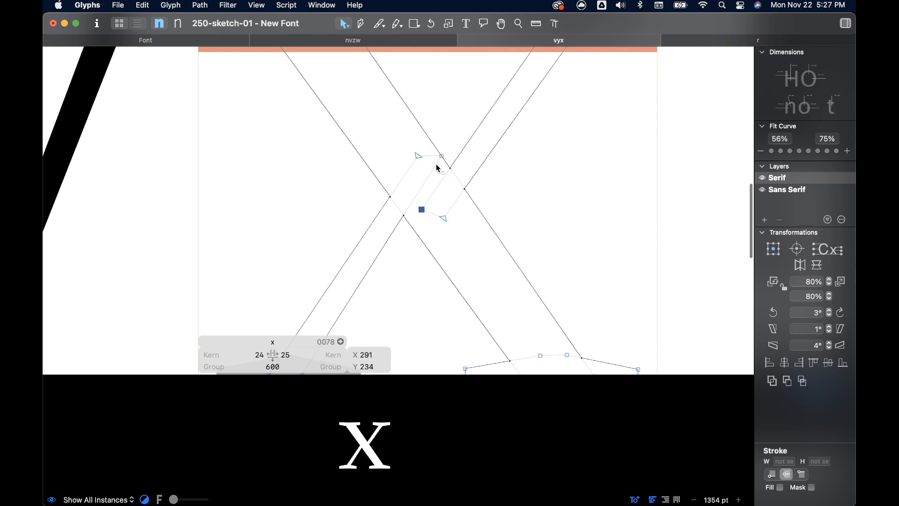
drag(442, 156, 437, 176)
scroll(420, 160, down, 5)
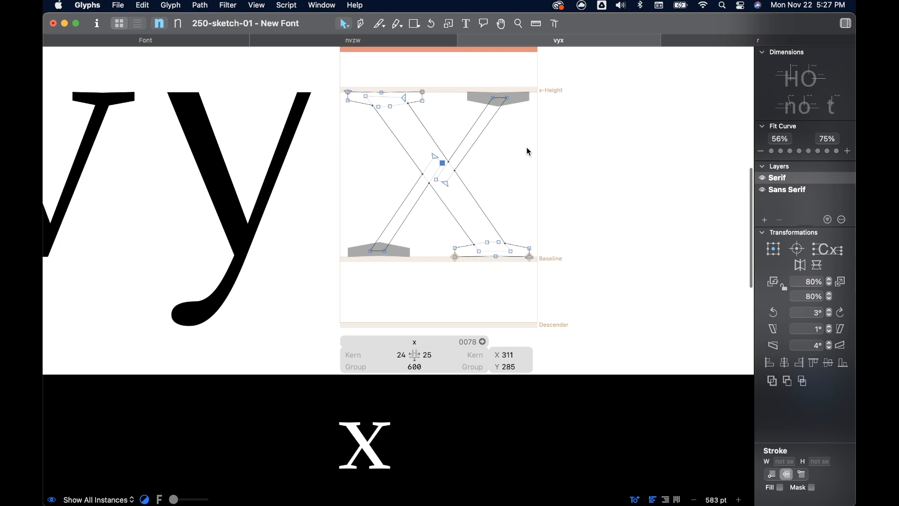
Duplicate the whole x about 634 units to the right.
scroll(528, 150, right, 3)
scroll(528, 150, up, 2)
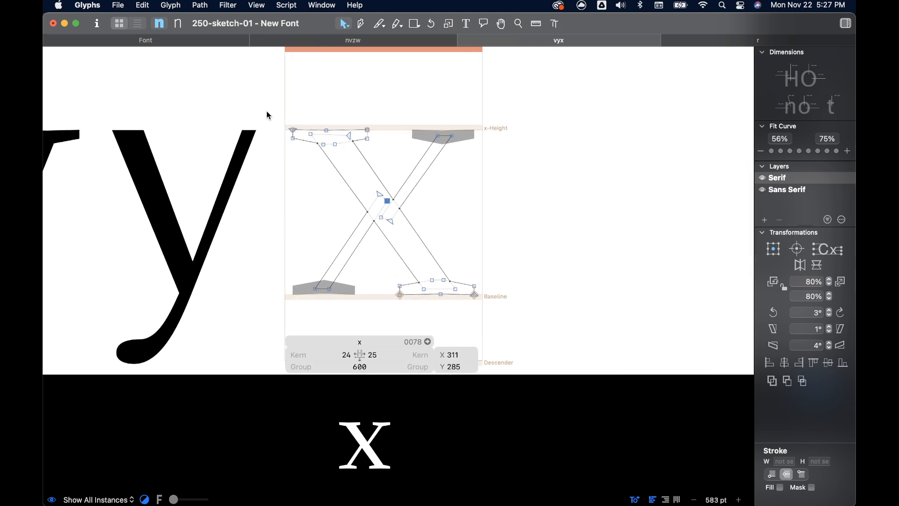
drag(282, 118, 482, 302)
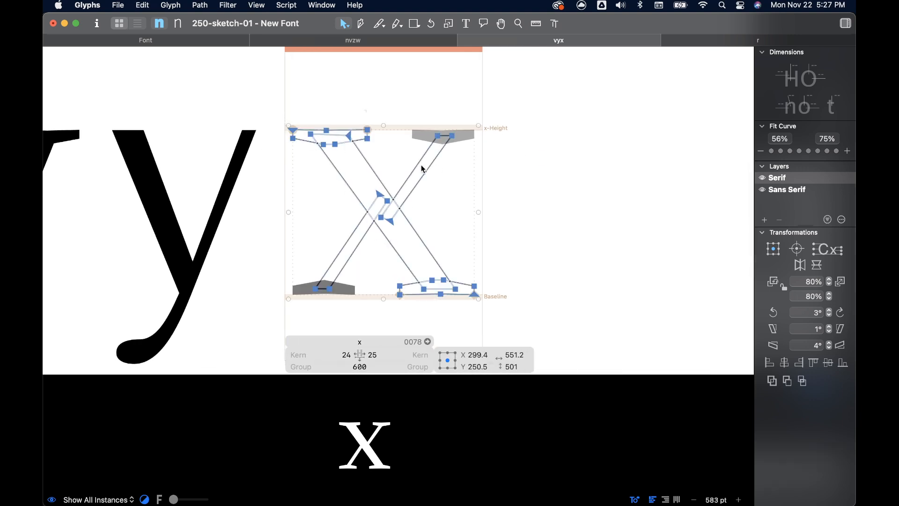
drag(428, 205, 598, 205)
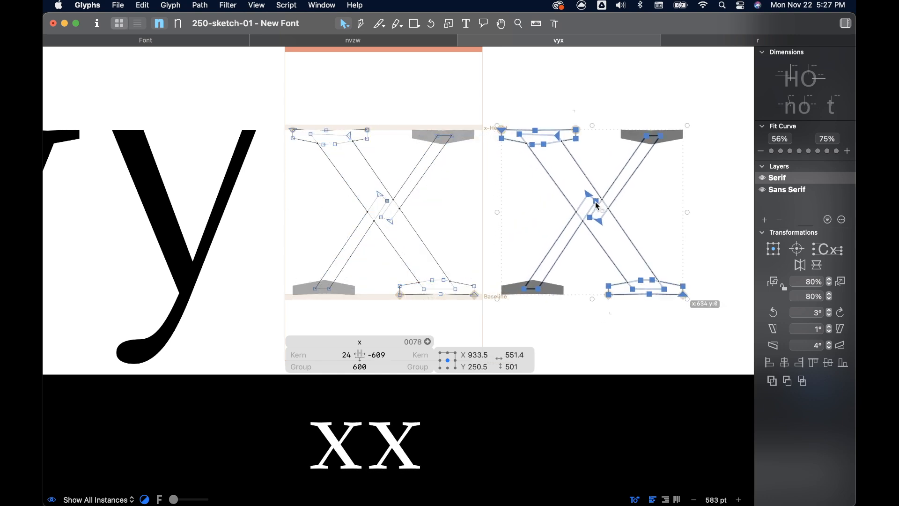
click(597, 167)
scroll(597, 167, right, 3)
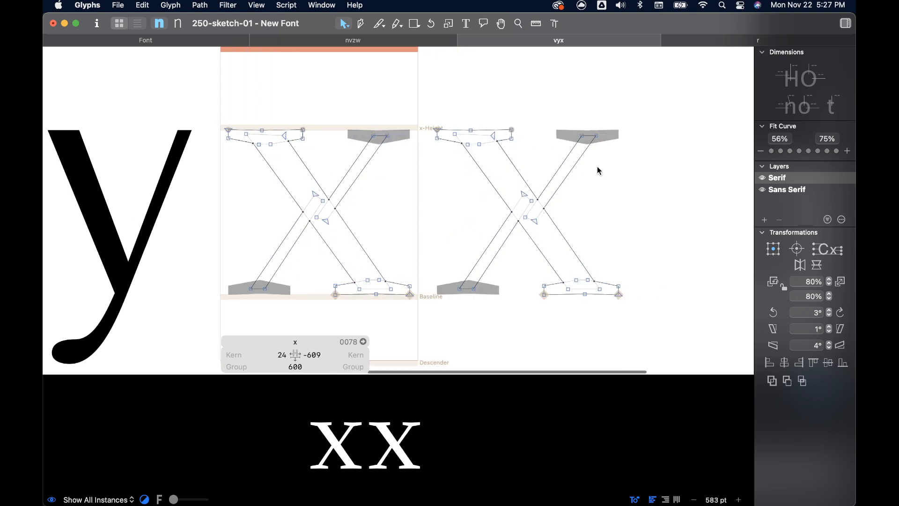
In the duplicate x, delete the upper thin half-stroke and extend the lower one straight up to the upper-right serif.
click(559, 167)
key(Delete)
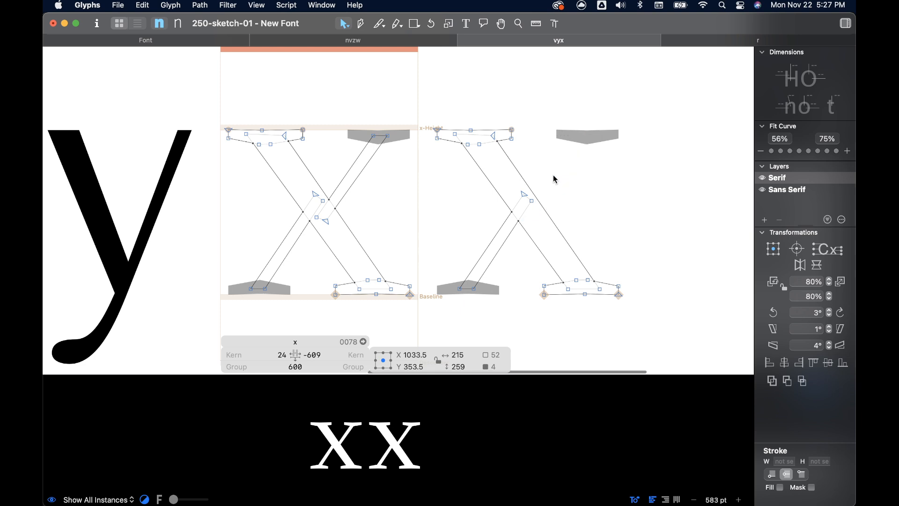
click(527, 195)
drag(527, 195, 586, 138)
click(592, 147)
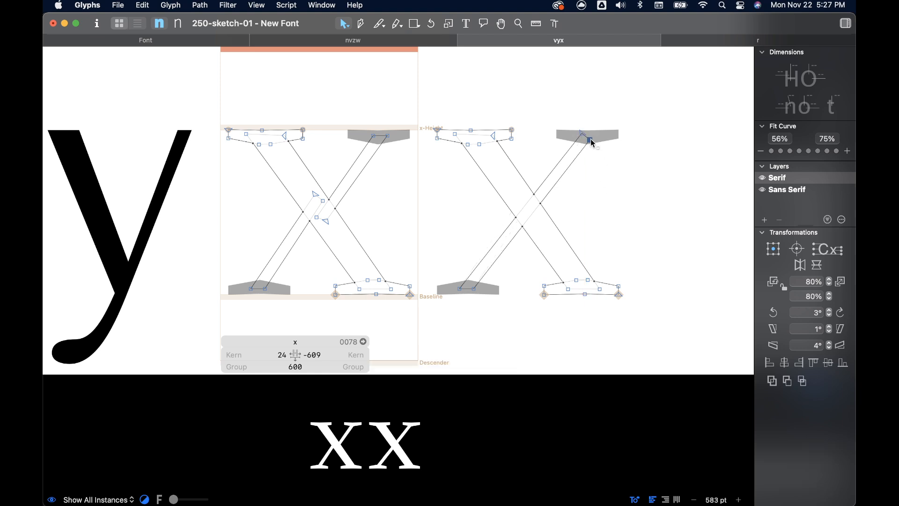
click(591, 140)
click(608, 205)
Preview both x versions beside v and y at large and small sizes to compare their thin diagonals.
key(space)
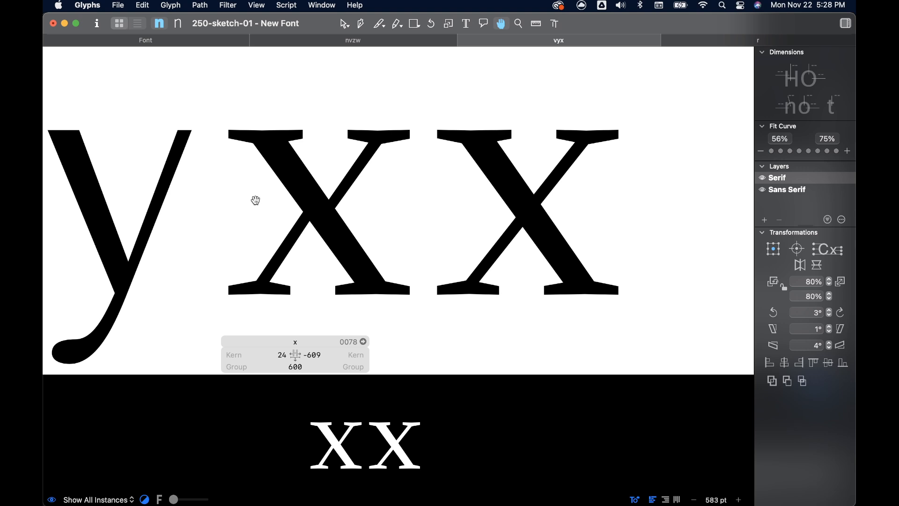
scroll(409, 227, down, 10)
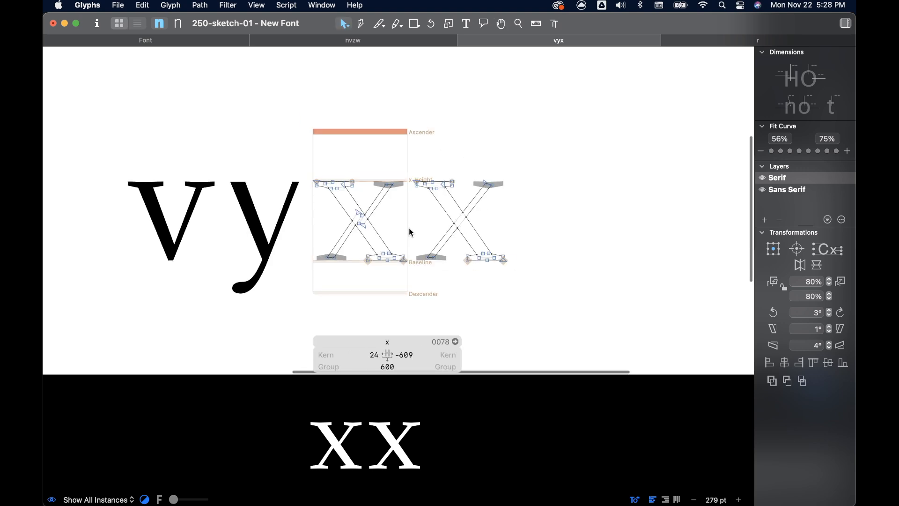
scroll(456, 263, down, 1)
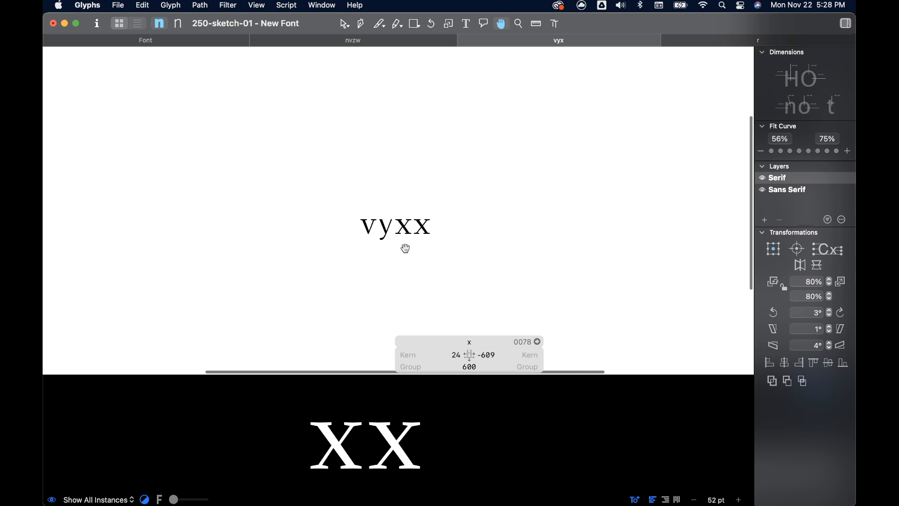
key(v)
scroll(428, 233, up, 1)
scroll(428, 234, up, 10)
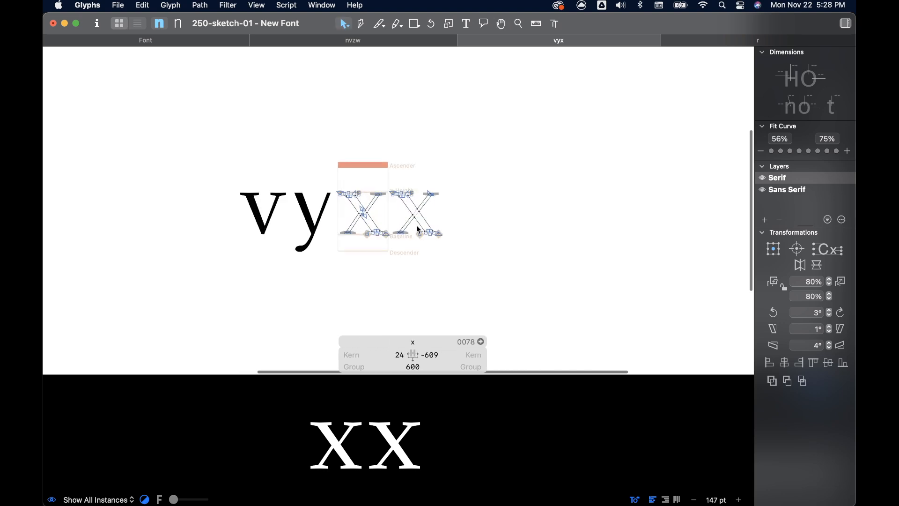
Delete the duplicate x with the straight thin diagonal, including its remaining serifs.
drag(362, 155, 512, 283)
key(Delete)
drag(464, 172, 423, 266)
key(Delete)
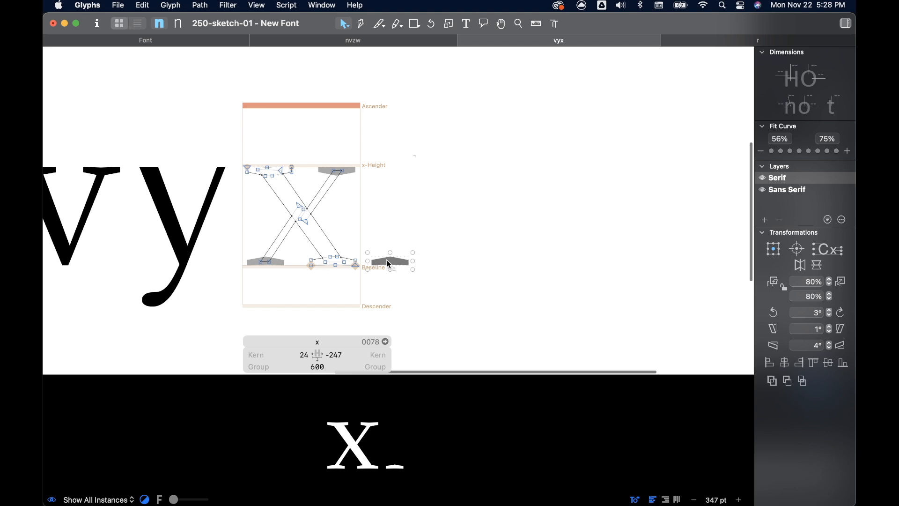
key(Delete)
Shorten the inner ends of both thin half-strokes so they stop inside the thick diagonal without overlapping each other.
scroll(328, 220, up, 3)
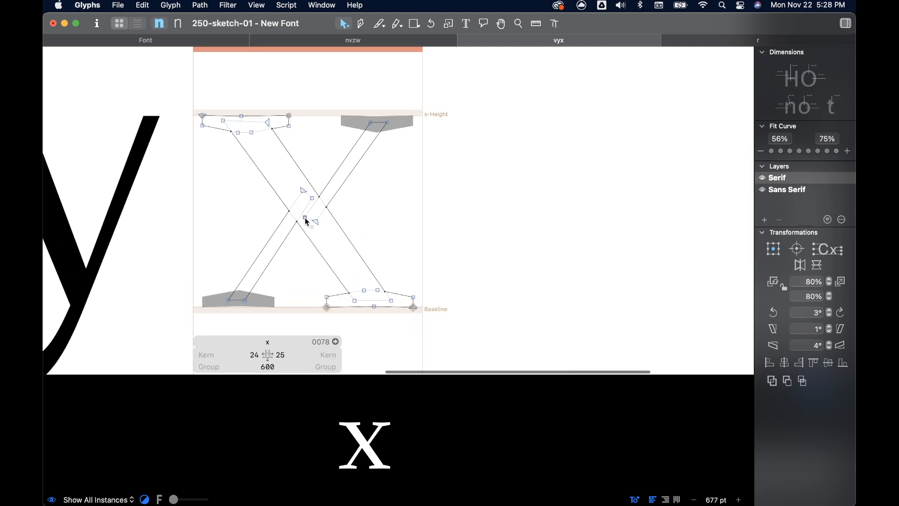
scroll(306, 218, up, 3)
click(311, 215)
shift+click(331, 222)
drag(316, 219, 327, 196)
click(308, 167)
shift+click(326, 181)
drag(323, 181, 315, 201)
click(402, 183)
Preview the filled serif x beside v and y.
scroll(404, 186, down, 6)
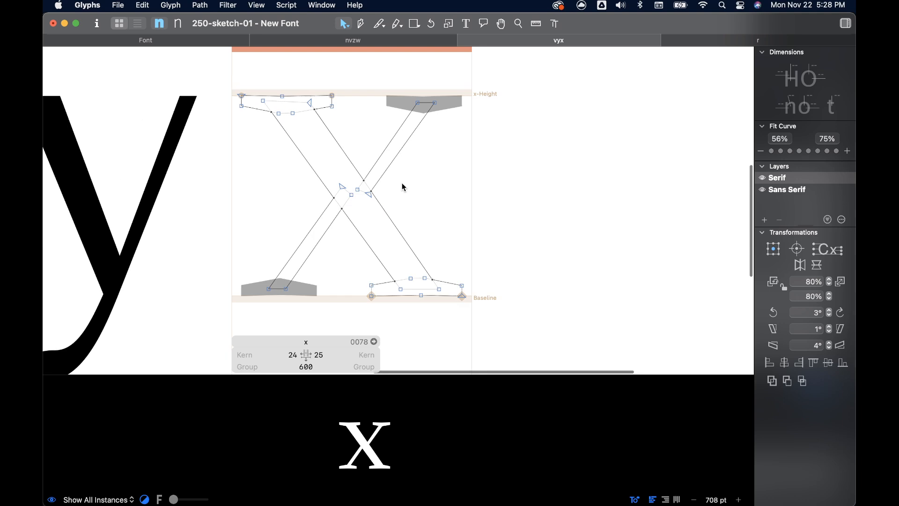
scroll(443, 187, left, 2)
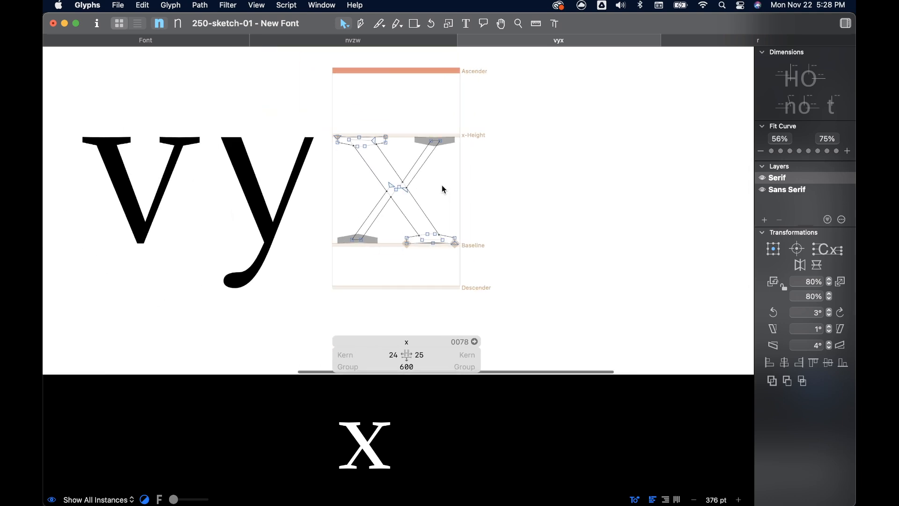
click(179, 22)
click(167, 22)
key(space)
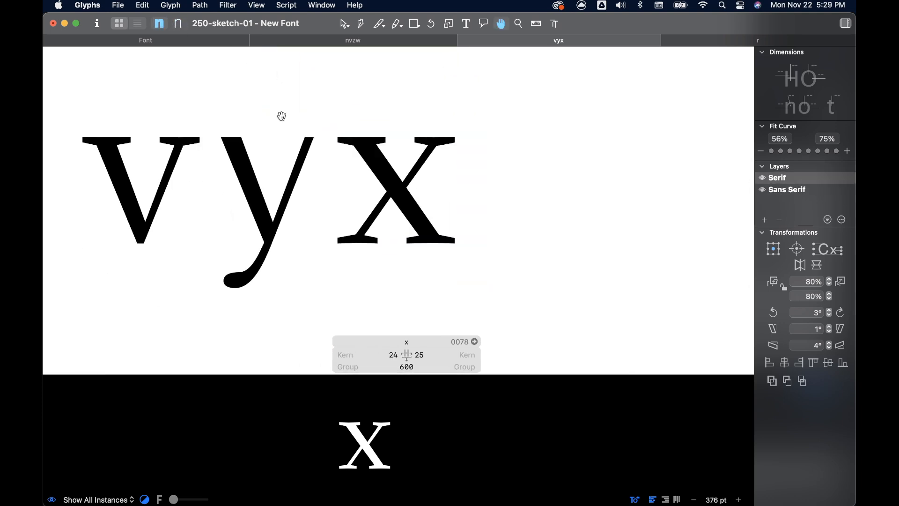
Switch the y to its Serif layer and append "mxnxmwnxnqnklncxhklxnhxslyxhxlnnsxh,sxnlshxlhsxksgxis" to vyx, fitting the whole text in view.
double_click(217, 172)
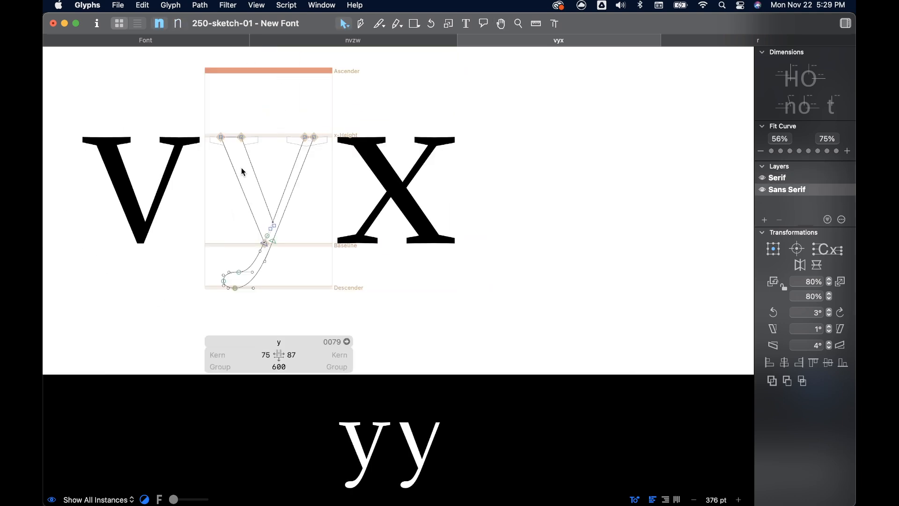
click(769, 181)
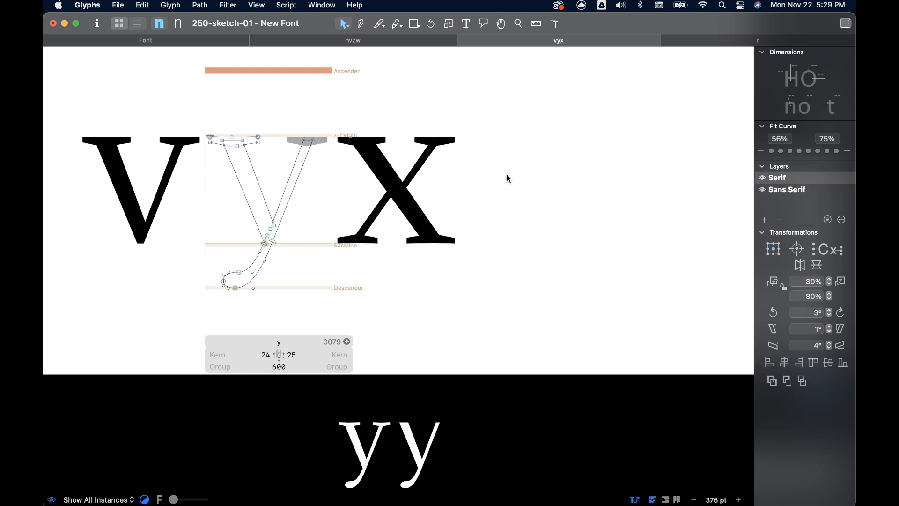
click(465, 25)
click(457, 168)
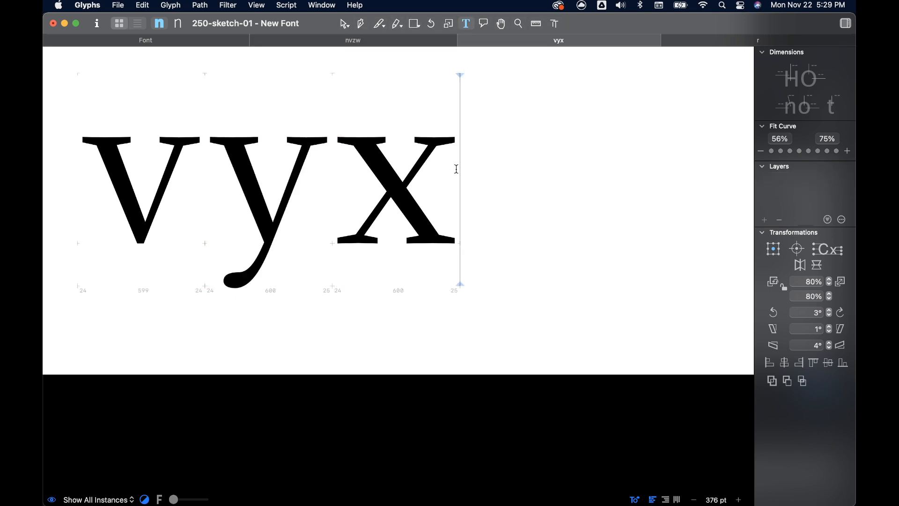
text(mxnxm)
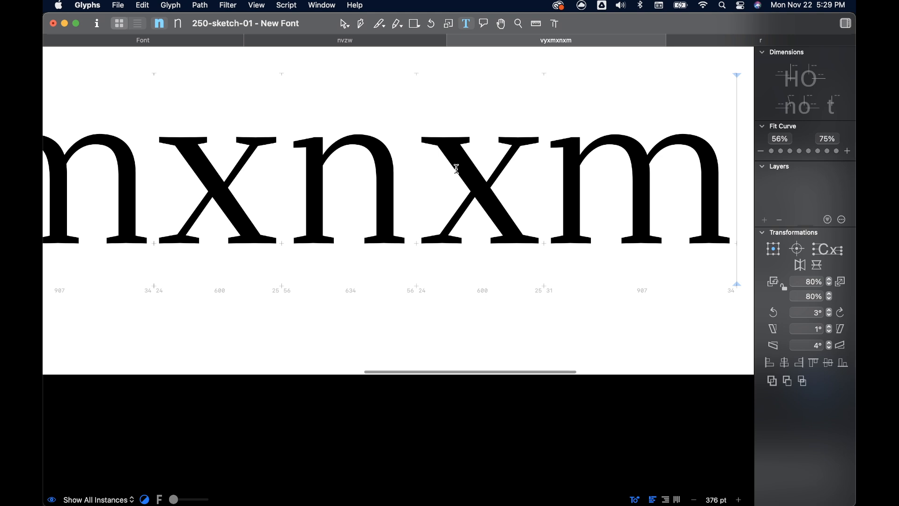
text(wnxn)
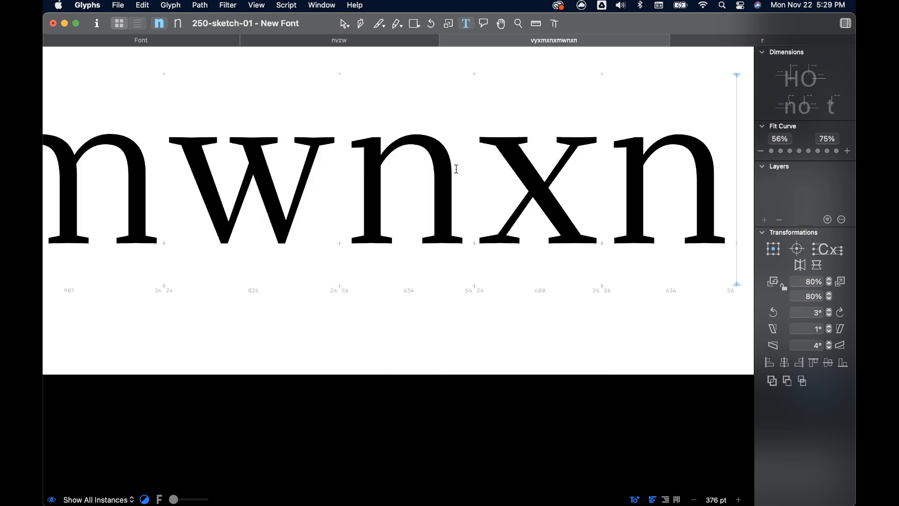
text(qnklnc)
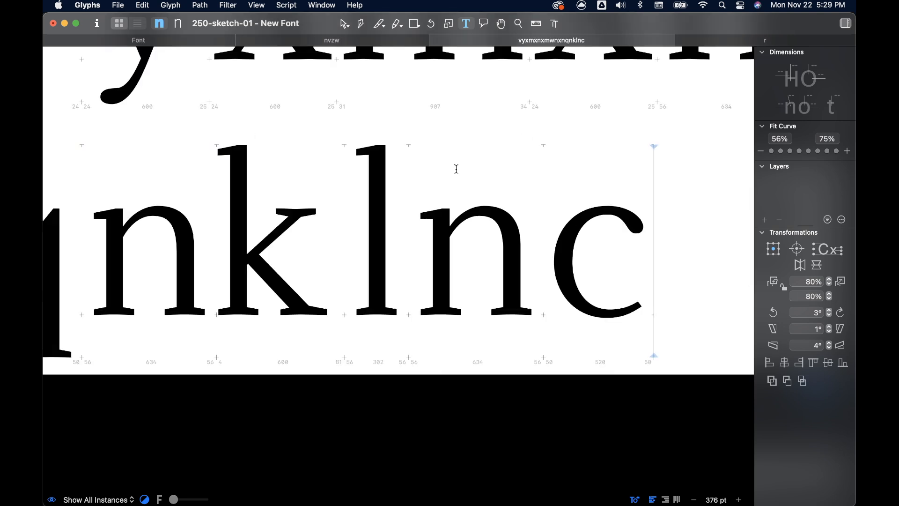
text(xhklxnhxslyx)
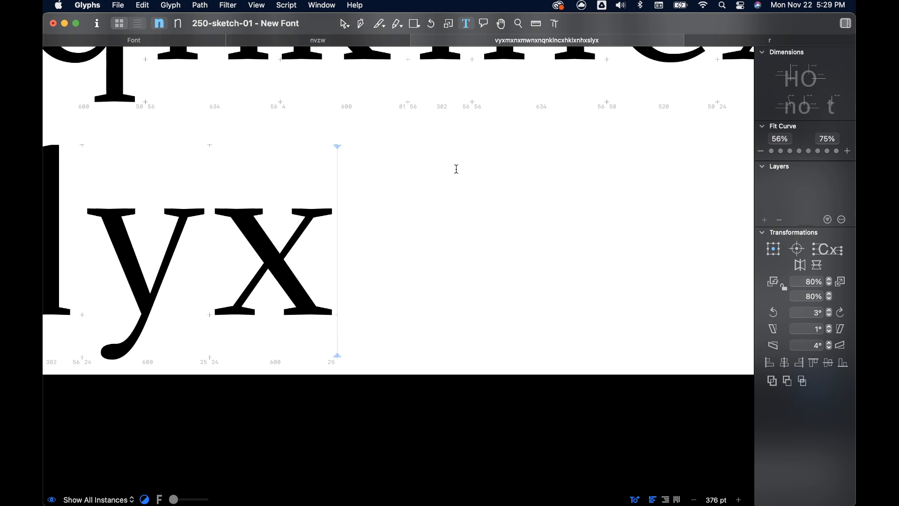
text(hxlnnsxh,sxnlshxl)
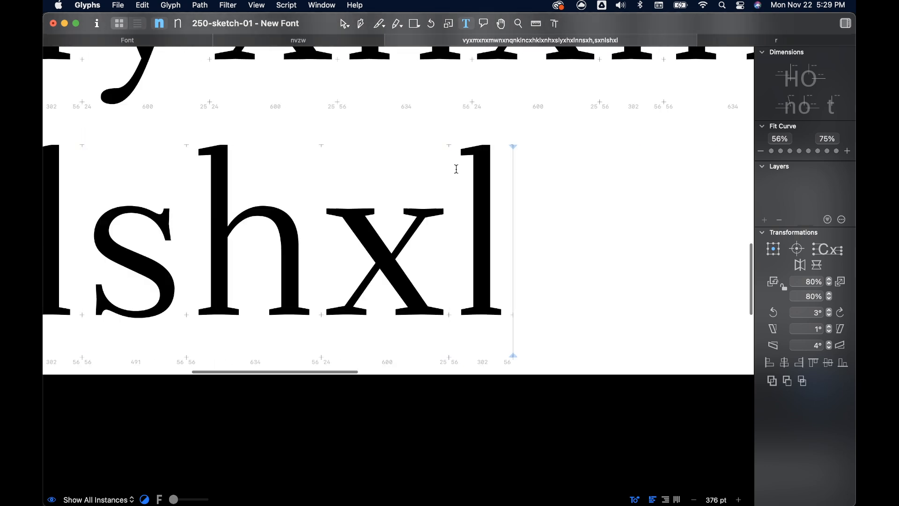
text(hsxksgxis)
key(super+0)
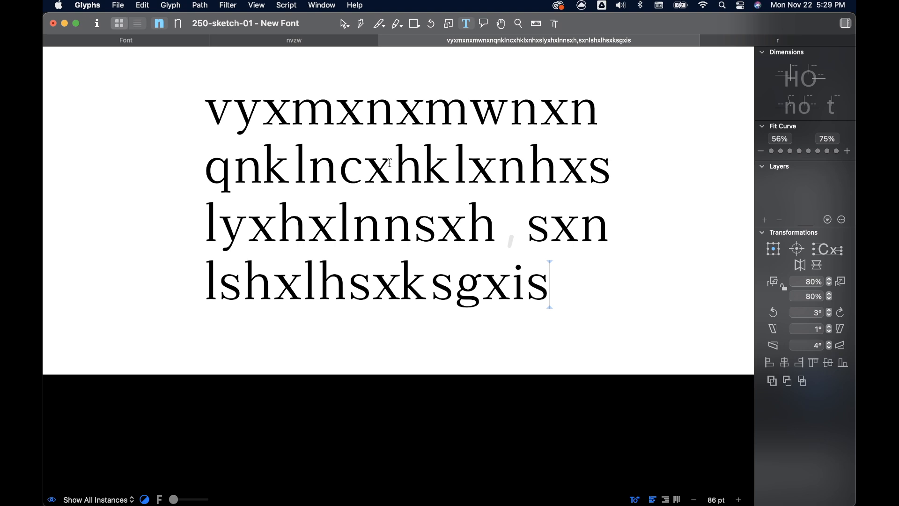
Insert v before and z after the x in "ncxh", and a v between the two n's in "lnns".
click(363, 173)
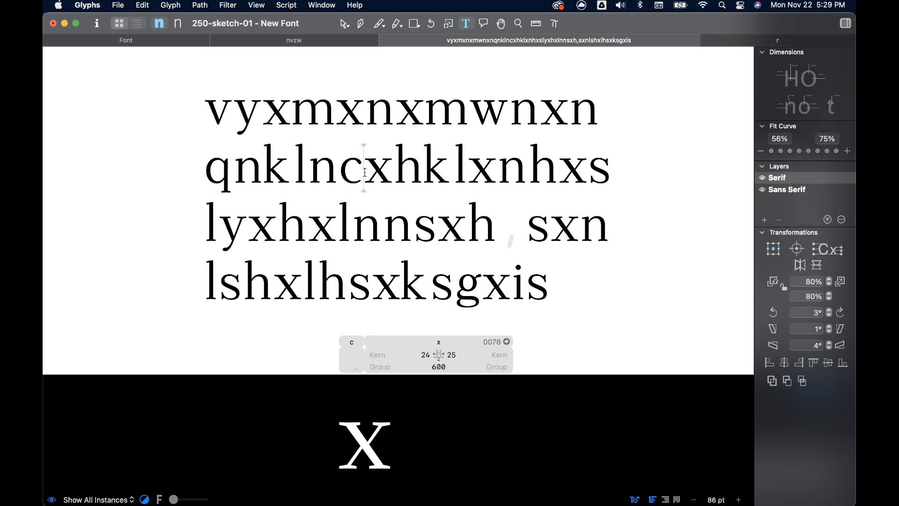
text(v)
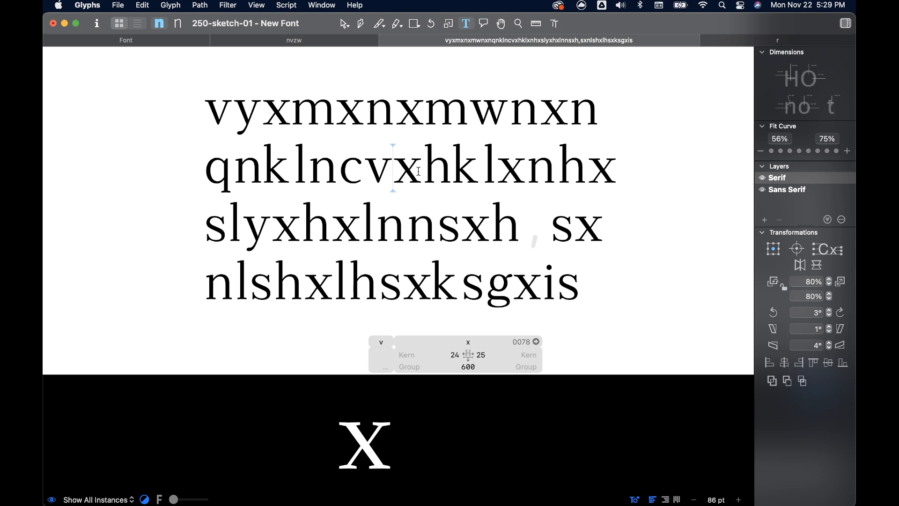
click(419, 171)
text(z)
click(442, 230)
text(v)
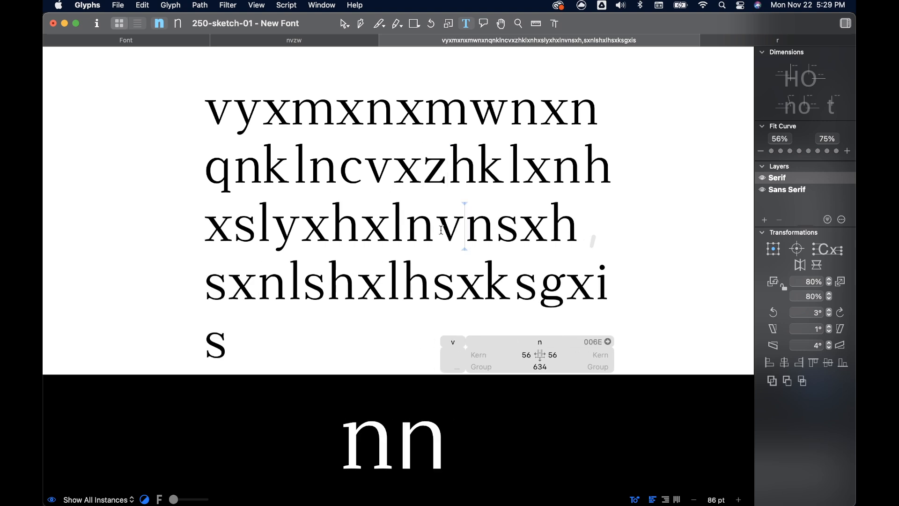
Insert a w on each side of the x in "lyxh" and another w between the x and l in "hxln".
click(385, 230)
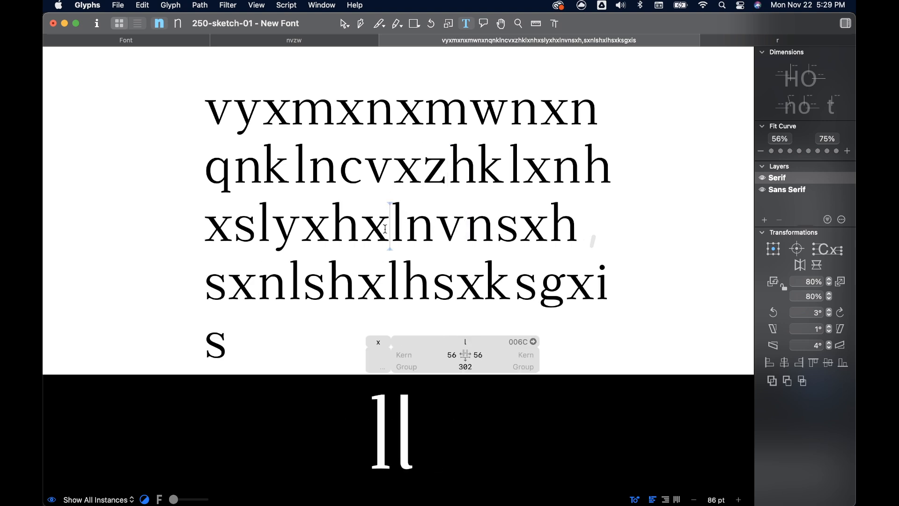
text(w)
click(302, 230)
text(w)
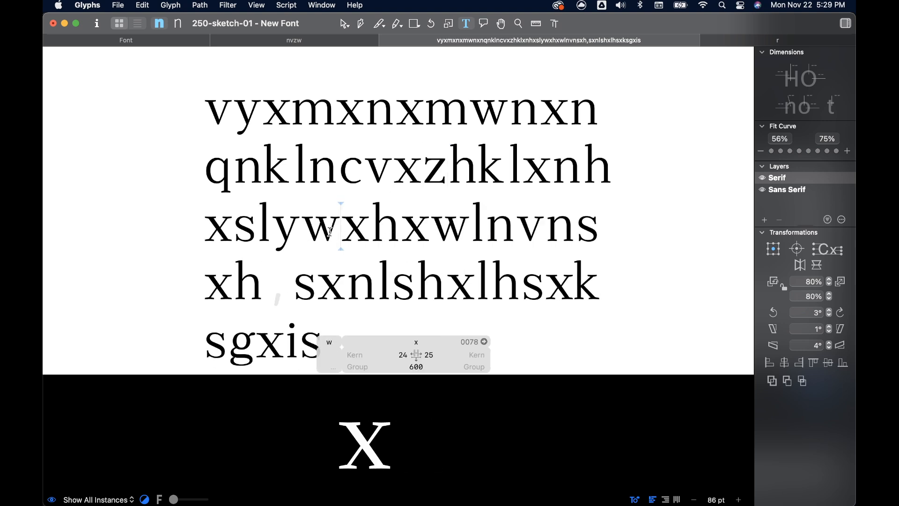
click(366, 229)
text(w)
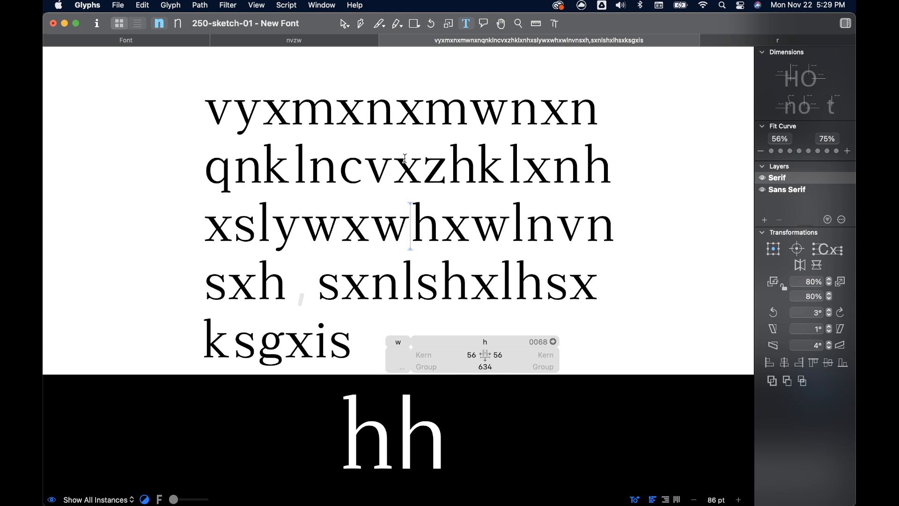
In the x between the two w's, move the upper node on the thick diagonal's right edge left to X 189.
scroll(406, 158, down, 5)
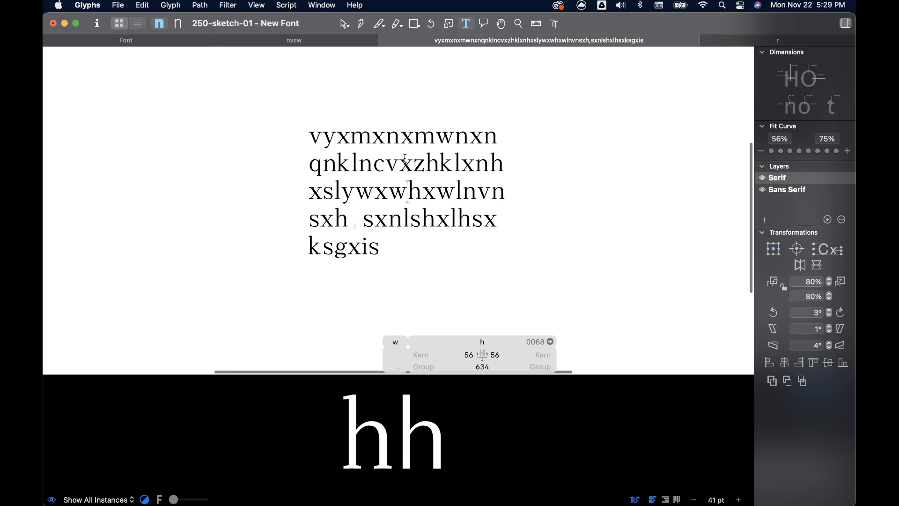
click(391, 165)
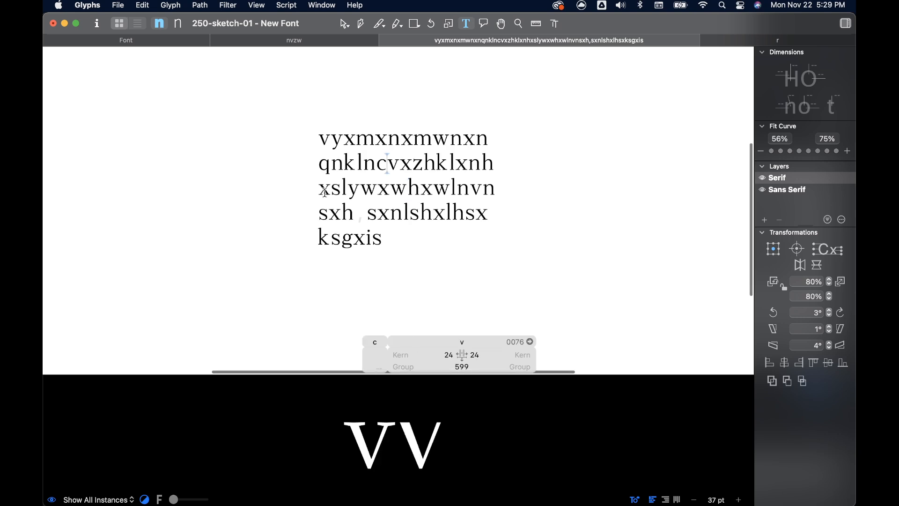
scroll(363, 193, up, 10)
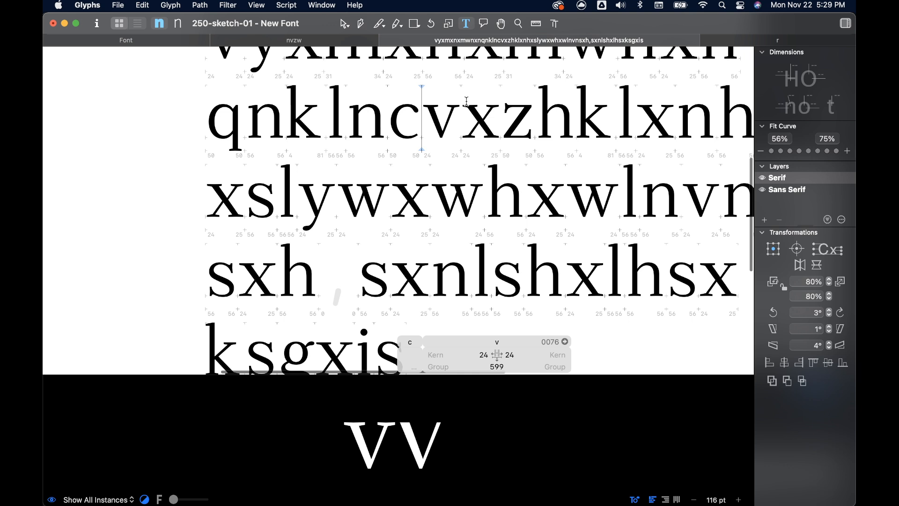
double_click(378, 218)
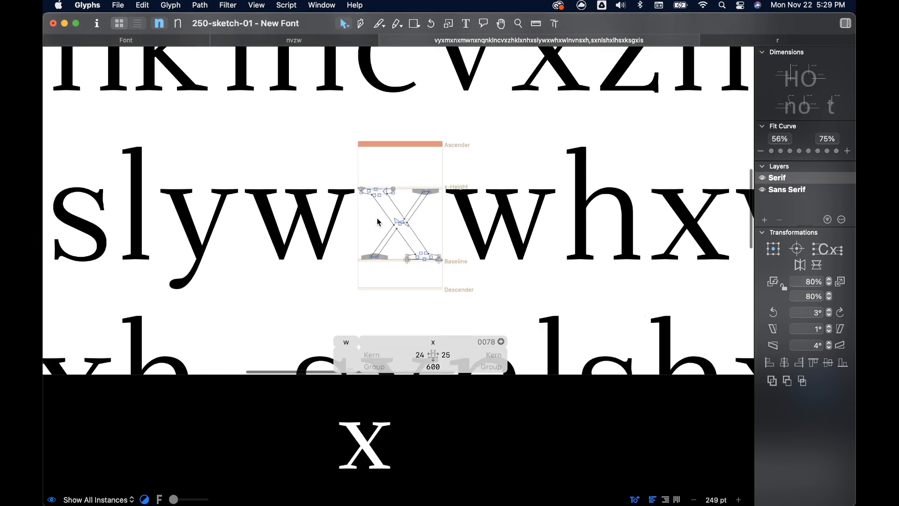
scroll(378, 218, up, 6)
scroll(399, 188, up, 1)
click(388, 173)
key(Left)
key(Left)
key(Left)
key(Left)
key(Left)
key(Left)
key(Left)
key(Left)
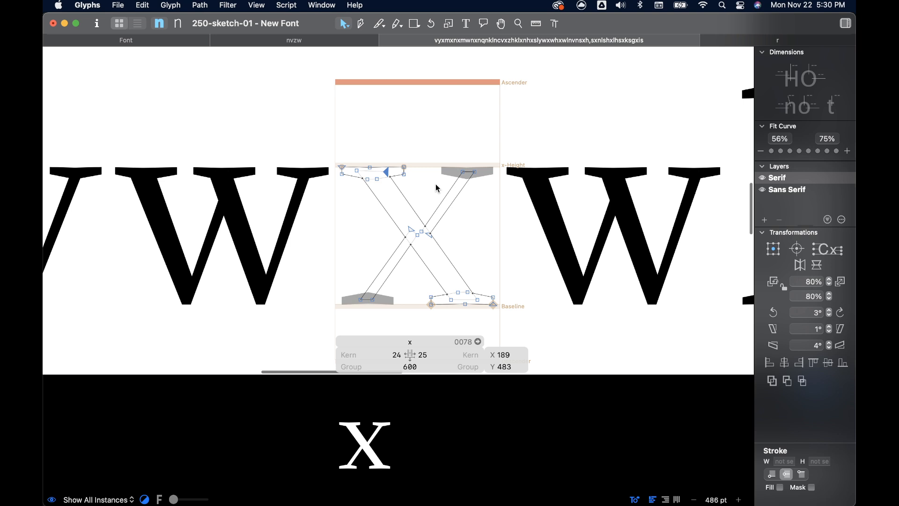
Fine-tune the thick diagonal's lower-right end and shift both of its top nodes slightly left.
click(476, 300)
click(376, 175)
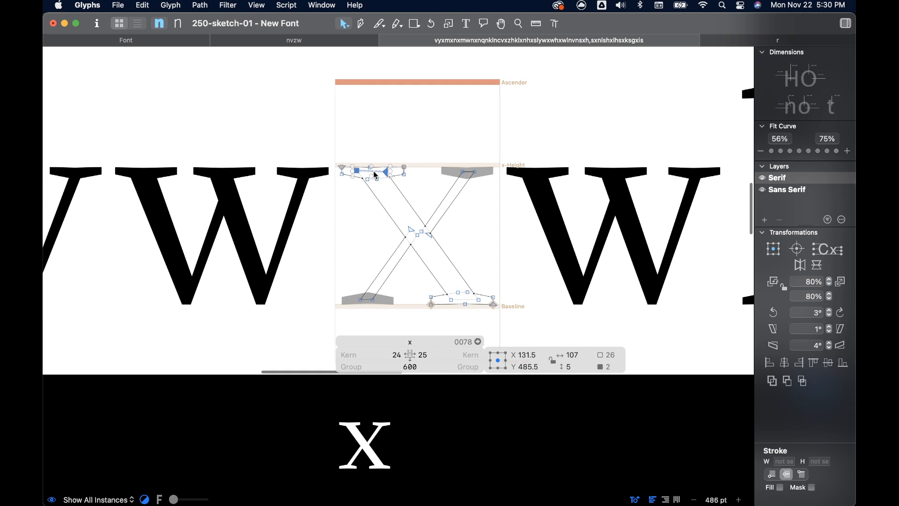
click(440, 201)
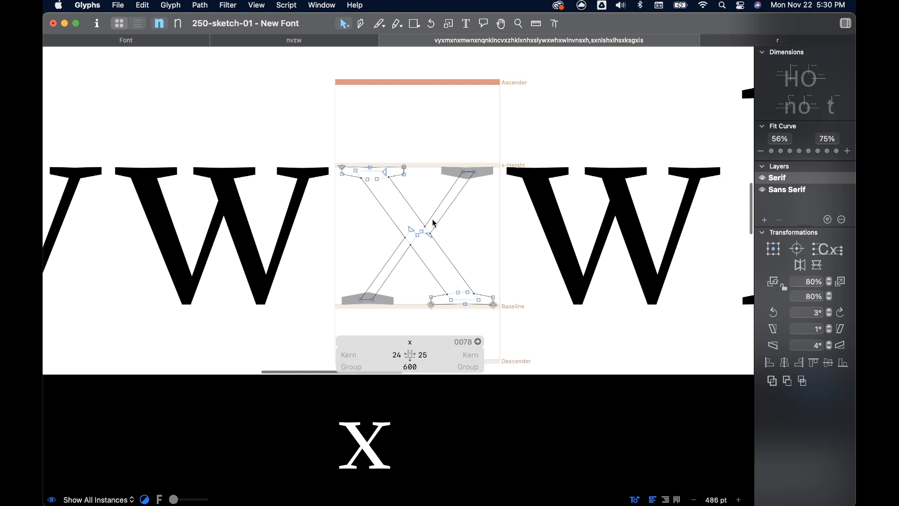
Adjust the inner end nodes of both thin half-strokes within the thick diagonal and check the x at text size.
click(429, 232)
click(430, 239)
click(430, 238)
click(421, 232)
click(418, 236)
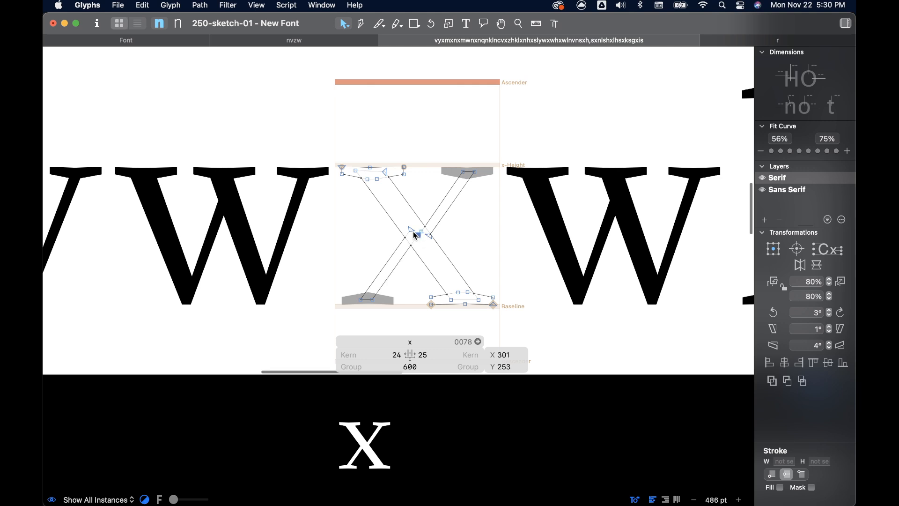
click(412, 230)
scroll(507, 234, down, 10)
scroll(506, 234, down, 4)
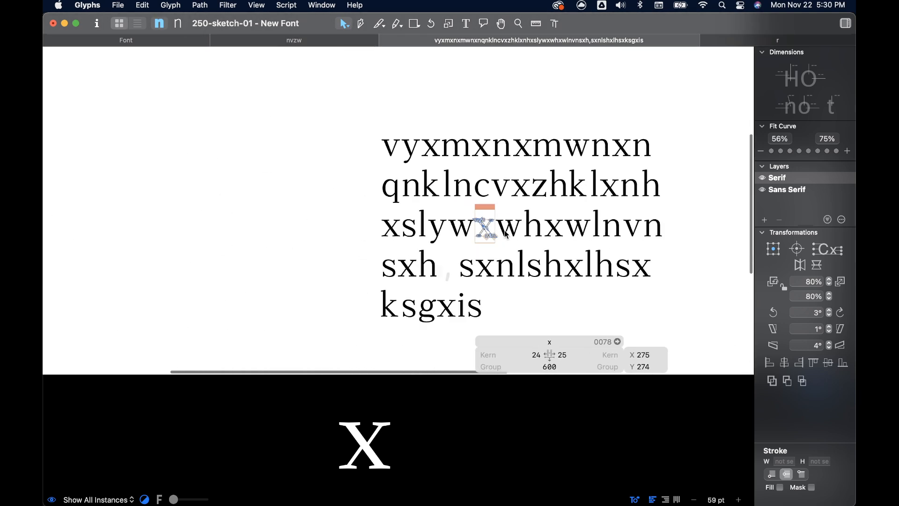
scroll(507, 234, down, 2)
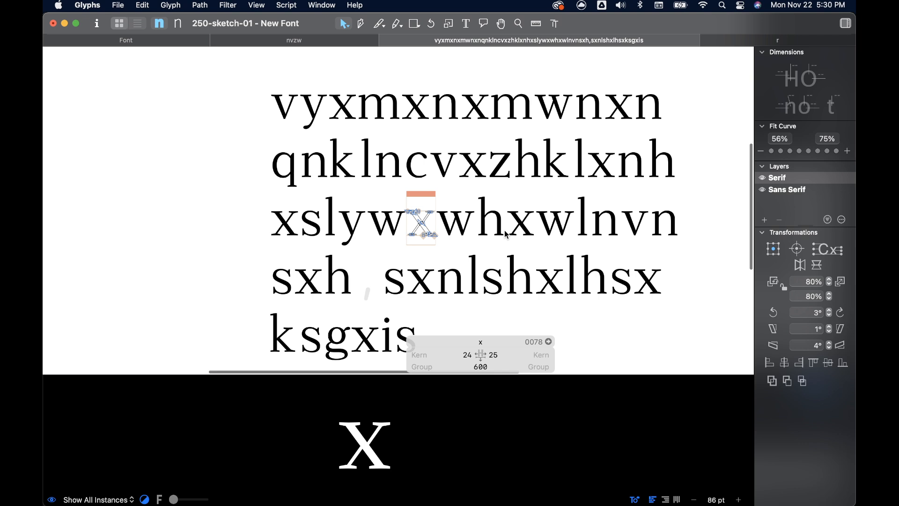
Nudge a thin half-stroke's inner node left and slightly up, and preview the filled x in the small test text.
scroll(419, 224, up, 5)
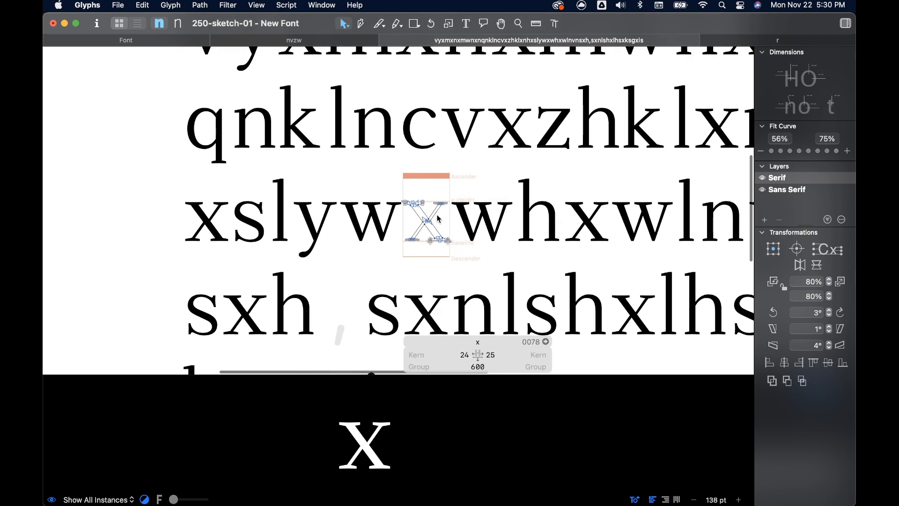
key(Right)
click(419, 233)
key(Left)
key(Left)
key(Left)
key(Up)
click(465, 184)
scroll(465, 183, down, 5)
key(space)
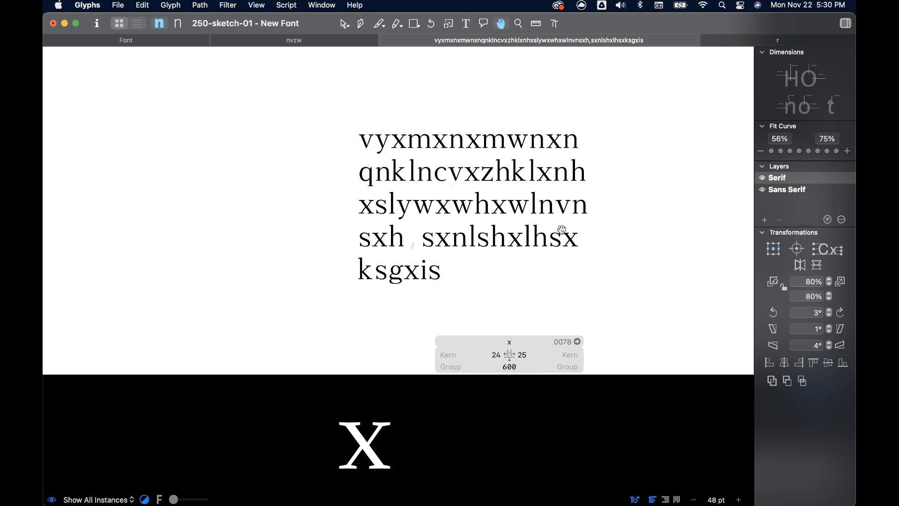
Move the thick diagonal's upper and lower serifs inward, centring the upper one at X 142 and the lower one at X 456.
double_click(437, 206)
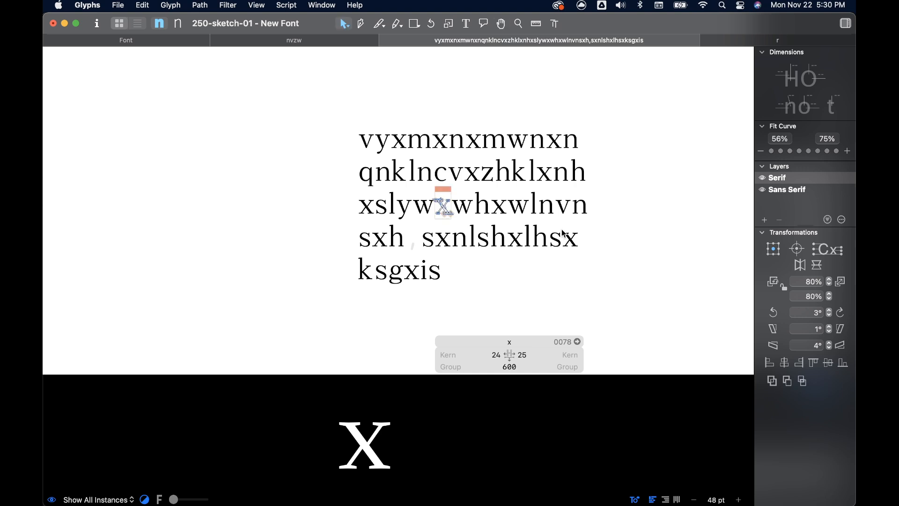
scroll(443, 212, up, 4)
scroll(444, 217, up, 8)
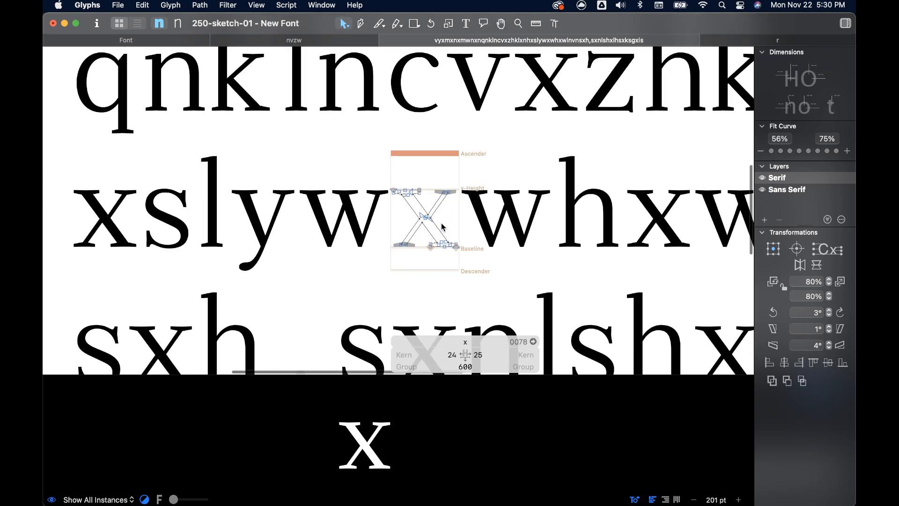
drag(311, 132, 395, 167)
key(Right)
key(Right)
key(Right)
key(Right)
key(Right)
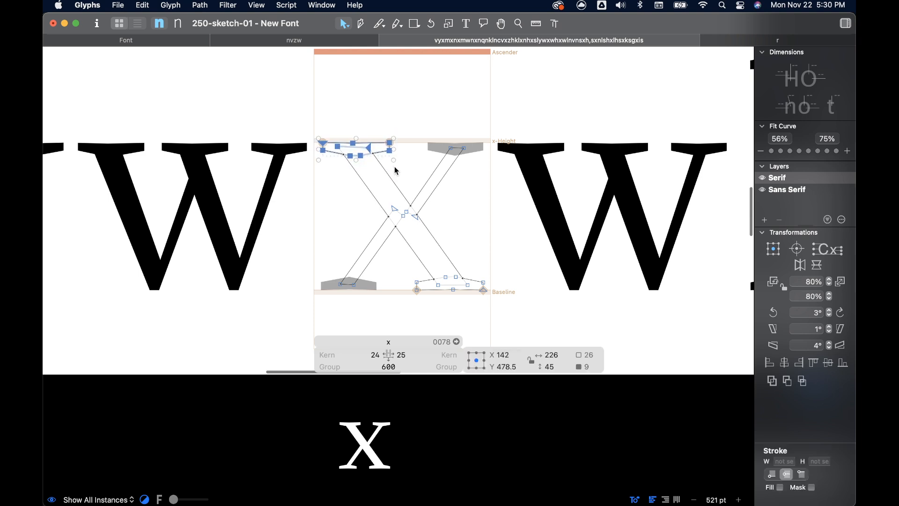
drag(497, 269, 418, 317)
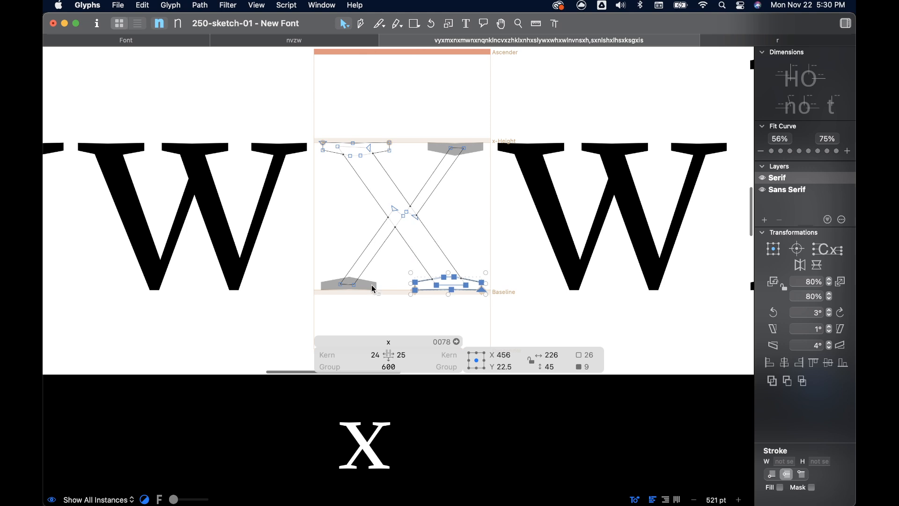
Move the lower-left serif component of the thin diagonal right to X 124.2.
click(357, 289)
click(355, 285)
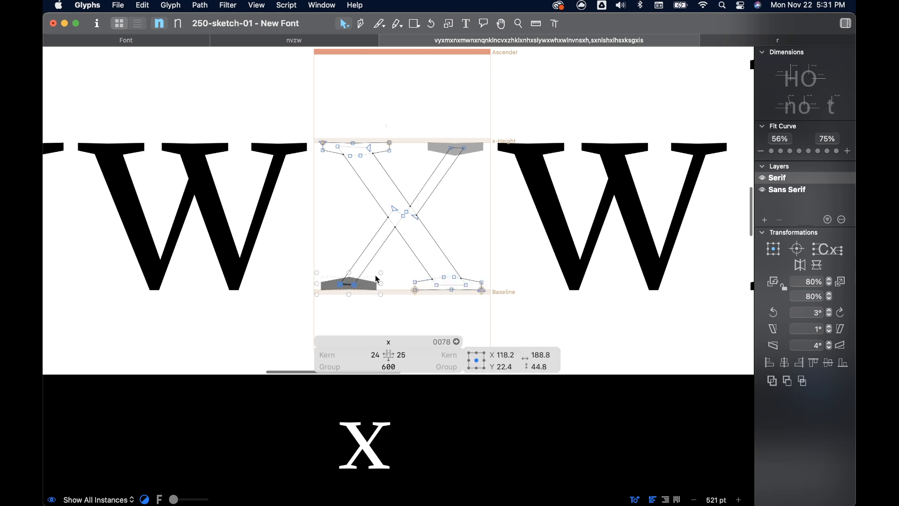
key(Right)
key(Right)
key(Right)
key(Right)
key(Right)
key(Right)
key(Right)
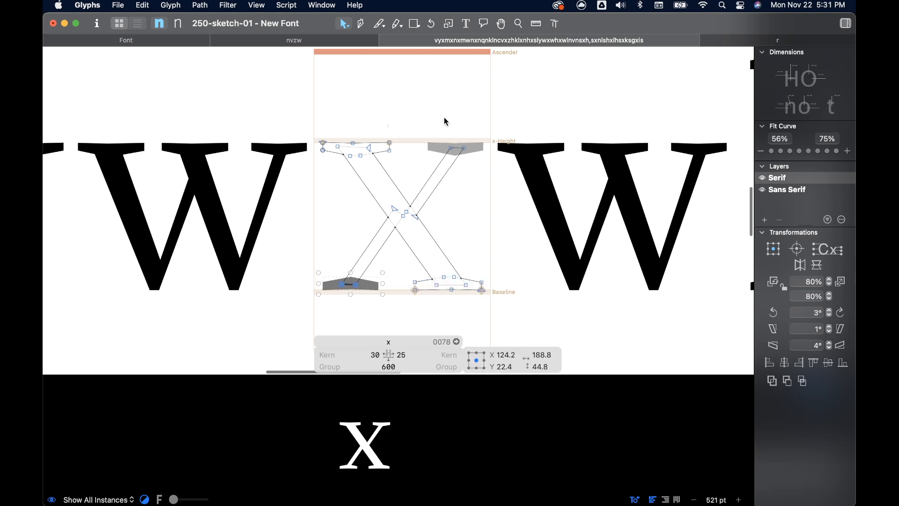
Select the upper-right serif component of the thin diagonal and nudge it left.
drag(449, 135, 508, 169)
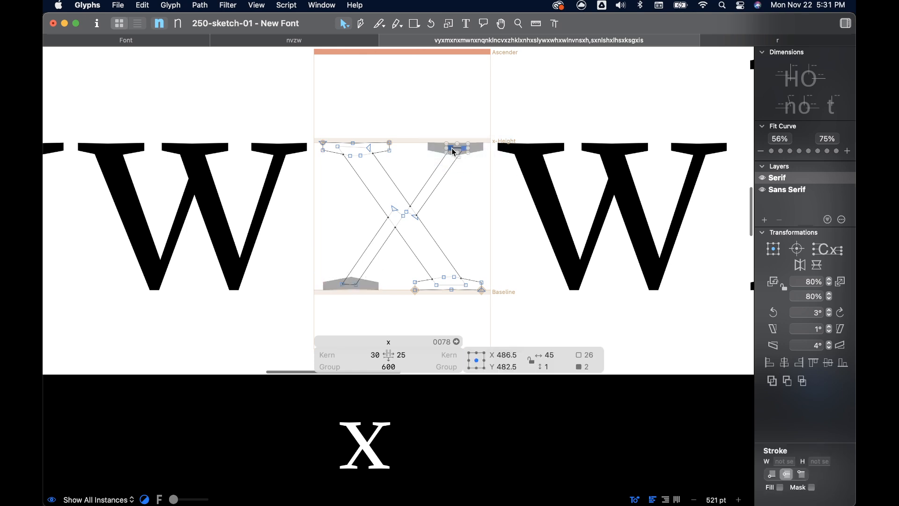
click(432, 148)
key(Left)
key(Left)
key(Left)
key(Left)
key(Left)
key(Left)
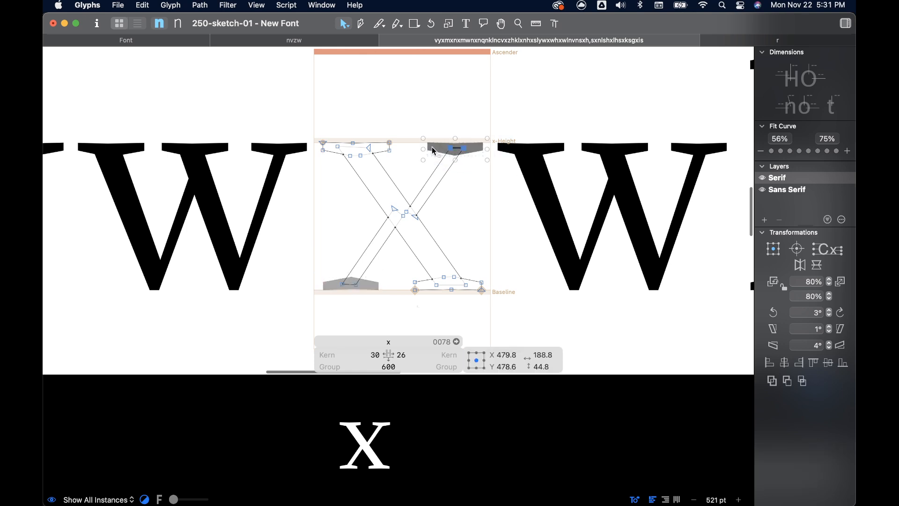
Add the lowercase n as a component over the serif x outline as a width reference.
click(470, 189)
scroll(470, 189, down, 5)
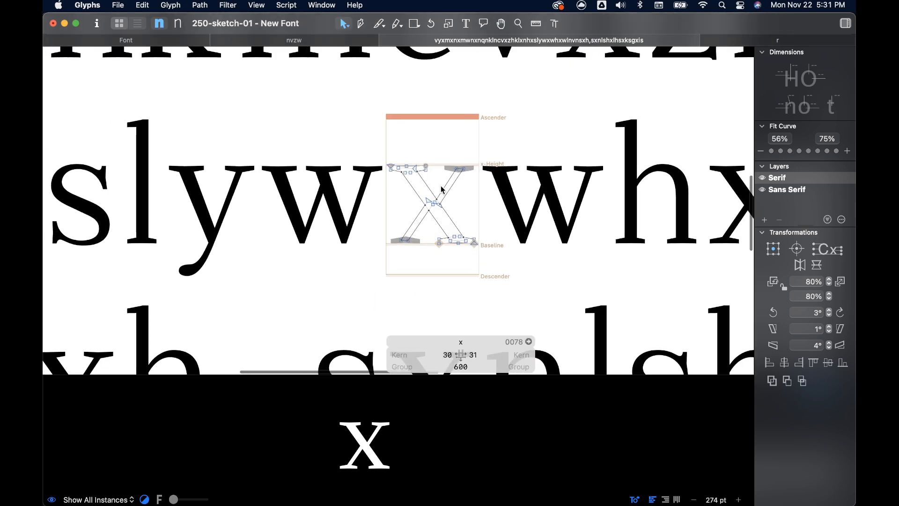
scroll(442, 190, up, 2)
right_click(434, 180)
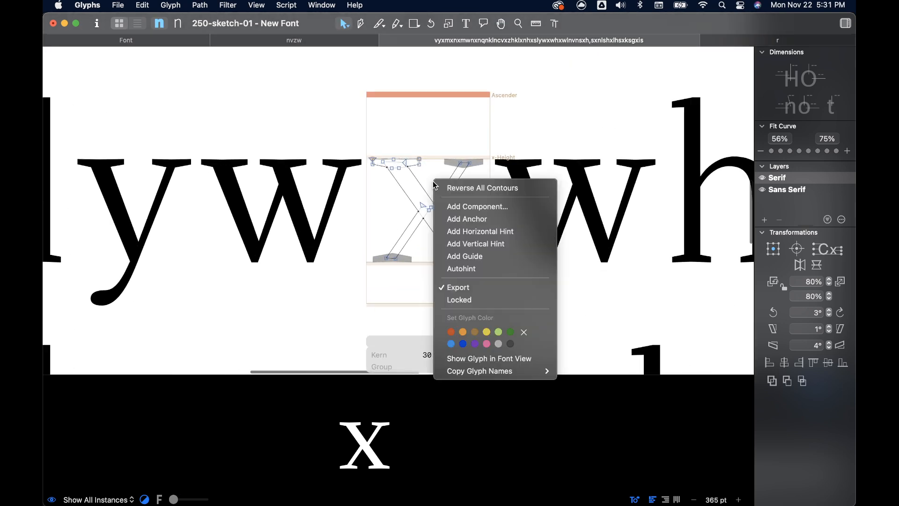
click(463, 208)
text(n)
double_click(409, 336)
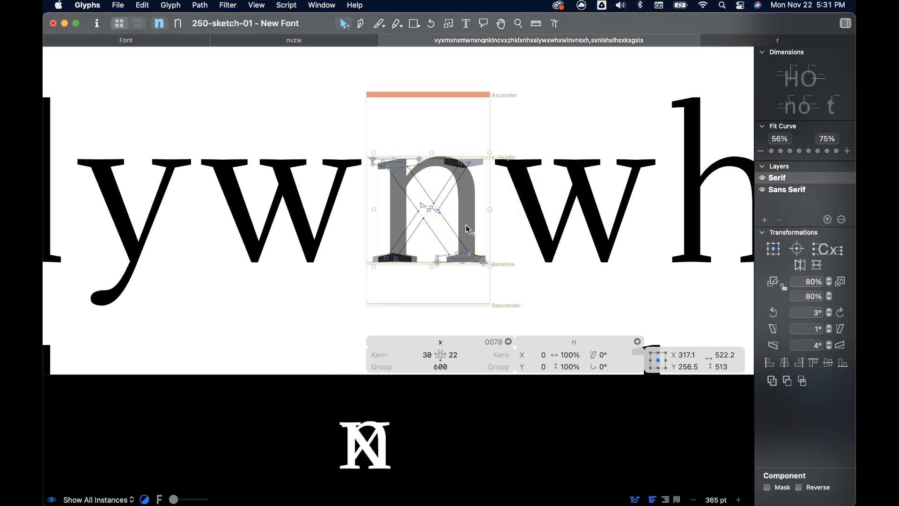
Move the n component left to X -24, lining up its serifs with the x's to compare their widths.
scroll(471, 196, up, 3)
drag(463, 201, 457, 199)
scroll(492, 175, up, 3)
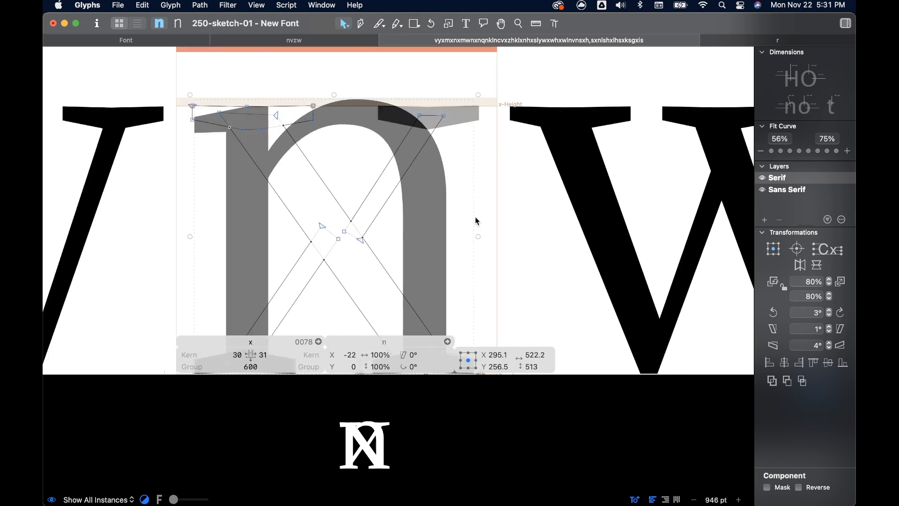
scroll(477, 221, down, 3)
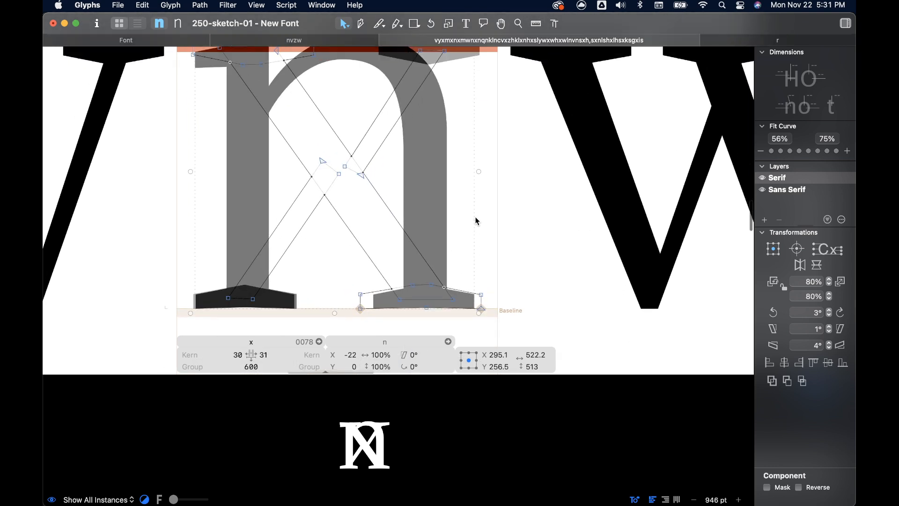
scroll(477, 221, down, 3)
scroll(401, 187, up, 2)
key(Left)
key(Left)
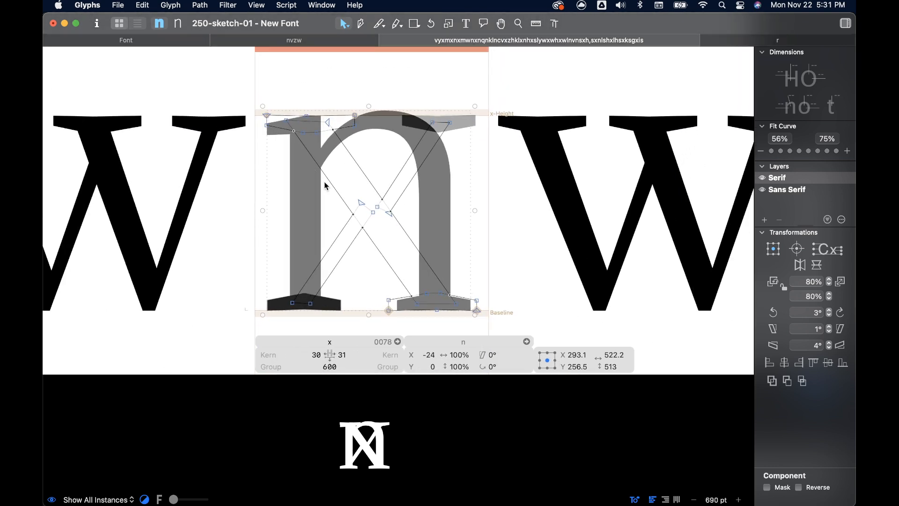
Delete the n reference component from the serif x.
click(364, 225)
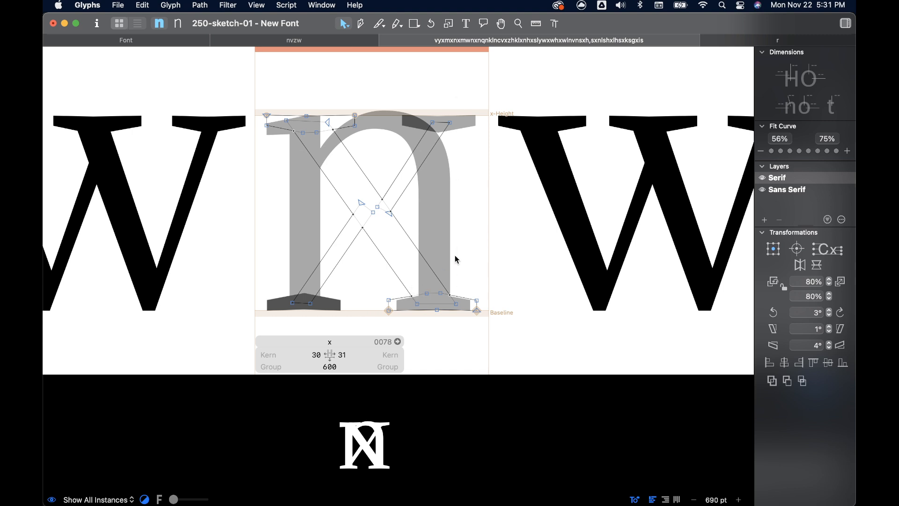
click(440, 218)
key(Delete)
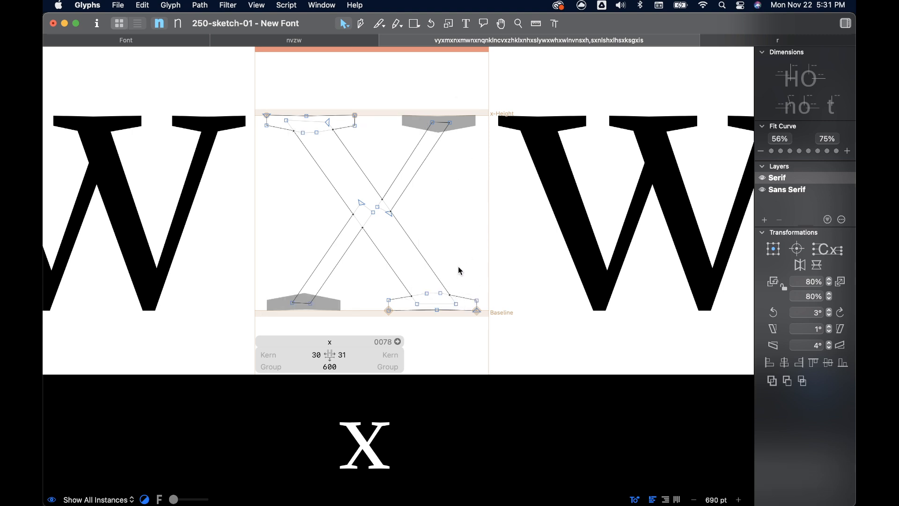
Copy the serif x's diagonal strokes, without the serifs, into the x's Sans Serif master.
scroll(460, 275, down, 10)
scroll(449, 240, up, 5)
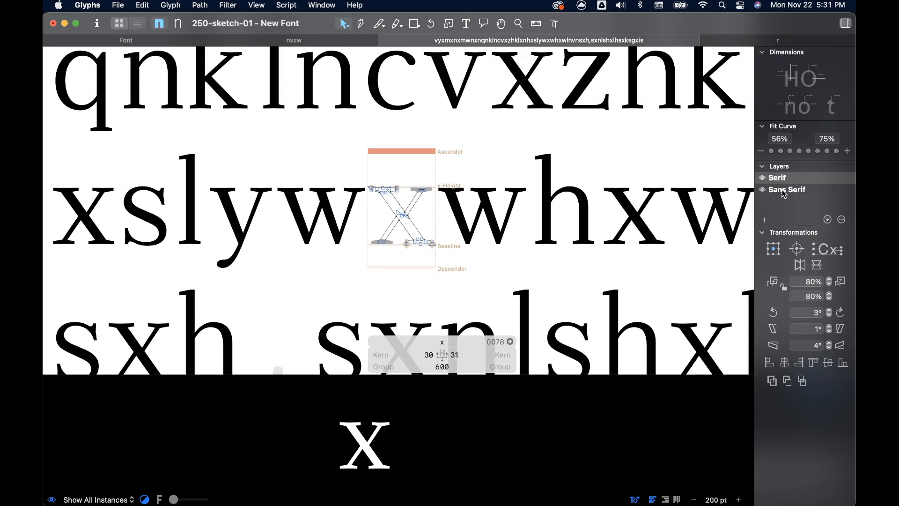
click(784, 191)
scroll(414, 206, up, 3)
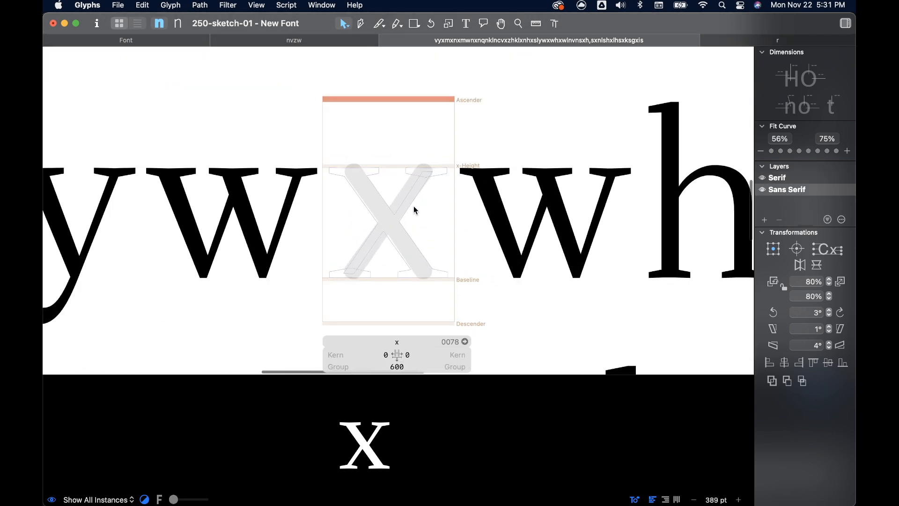
click(788, 178)
scroll(380, 196, up, 3)
double_click(391, 197)
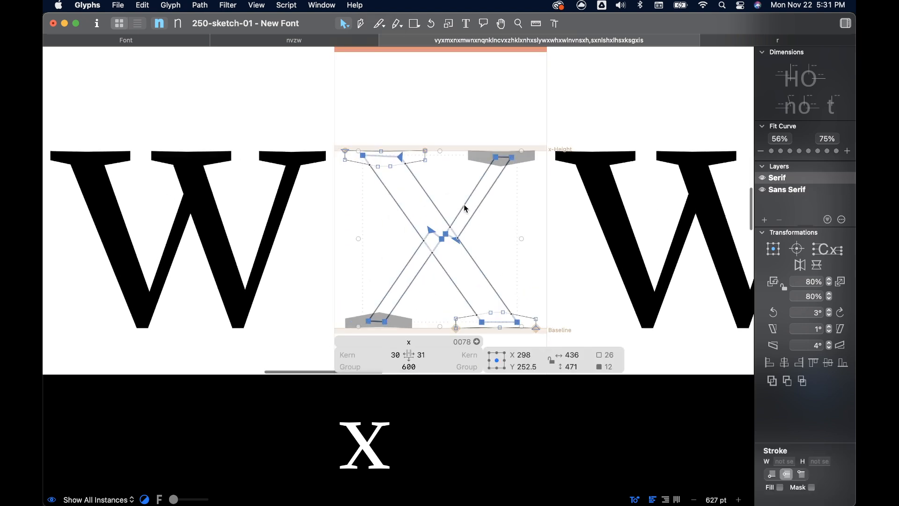
key(super+2)
key(super+v)
Extend the lower ends of the sans serif x's diagonals down to the baseline at Y 0.
click(420, 271)
scroll(412, 276, down, 2)
scroll(406, 276, up, 3)
drag(386, 258, 349, 267)
drag(545, 257, 603, 265)
scroll(625, 212, down, 10)
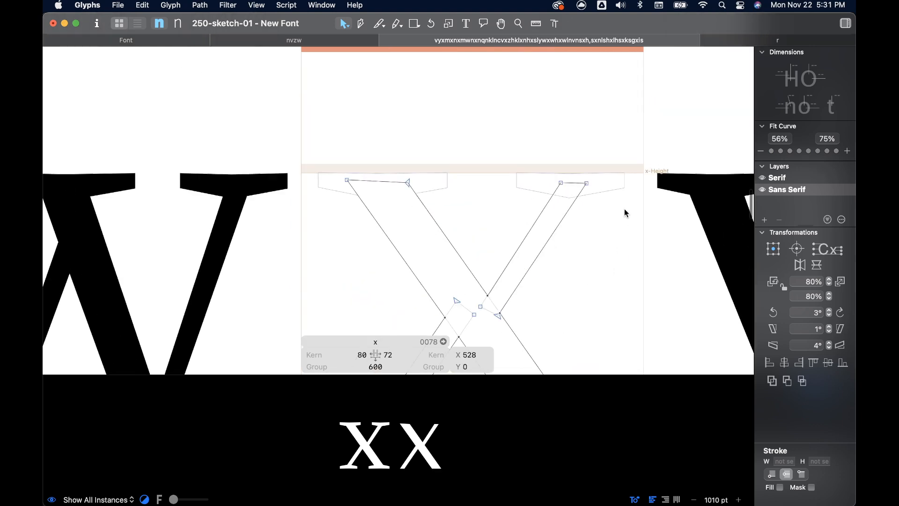
Extend the upper ends of the sans serif x's diagonals to the x-height at Y 500, with the outer-left node at X 71.
scroll(589, 231, up, 3)
mouse_move(571, 233)
mouse_down()
mouse_move(580, 220)
mouse_move(537, 232)
mouse_move(546, 225)
mouse_up()
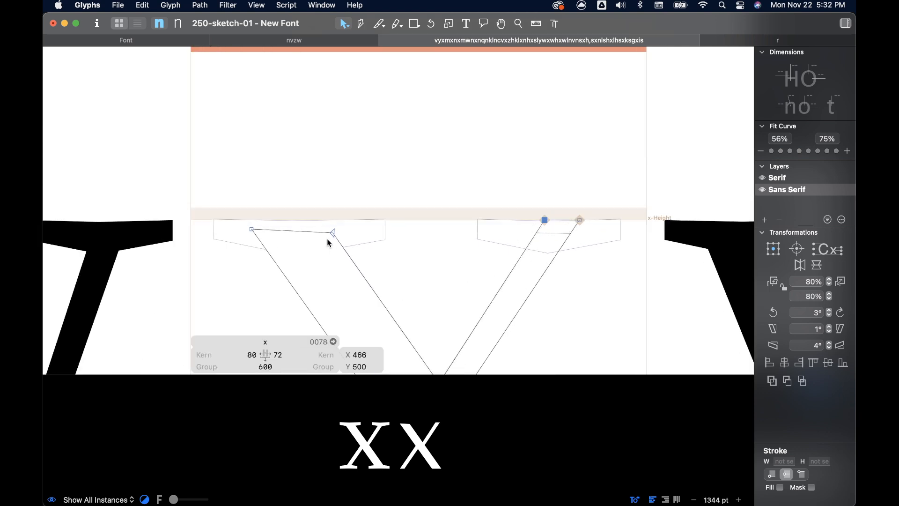
drag(333, 234, 324, 220)
click(252, 230)
scroll(432, 243, down, 15)
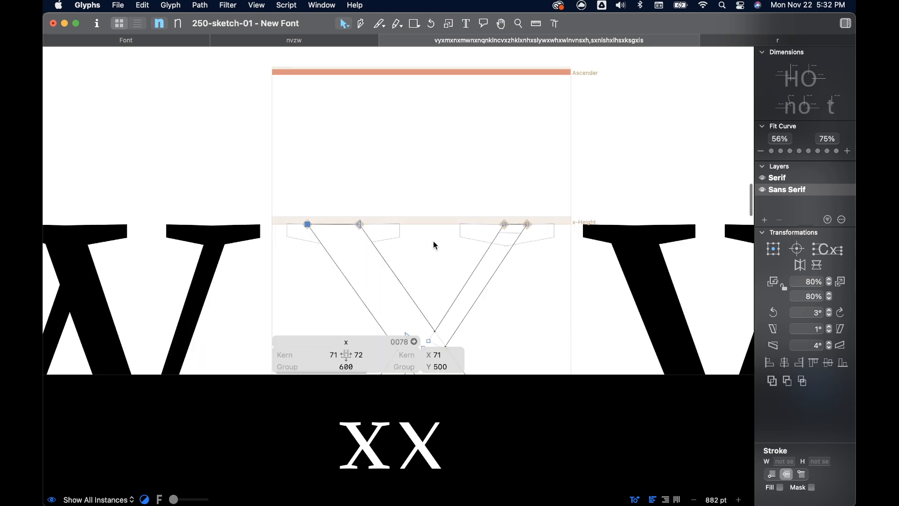
Switch to text editing, remove the comma after "nsxh" and view the whole test text in the Sans Serif master.
scroll(434, 244, down, 8)
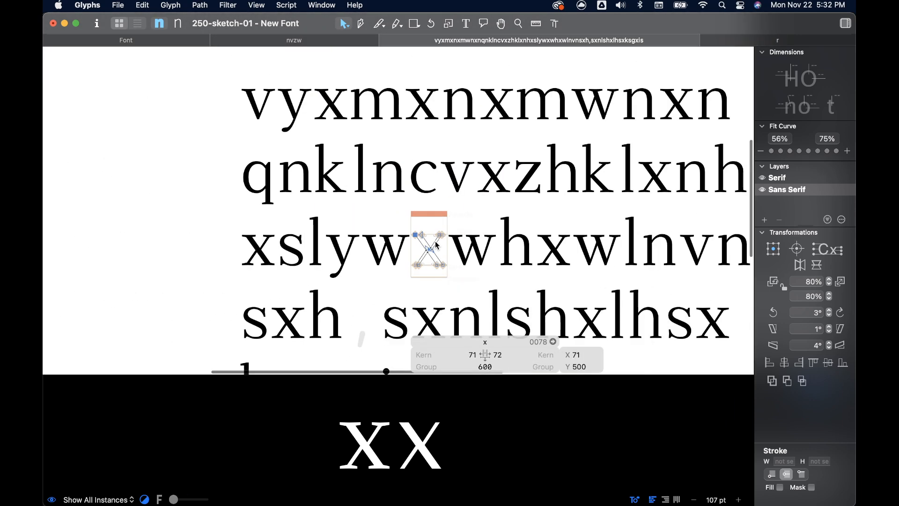
key(t)
scroll(623, 234, up, 2)
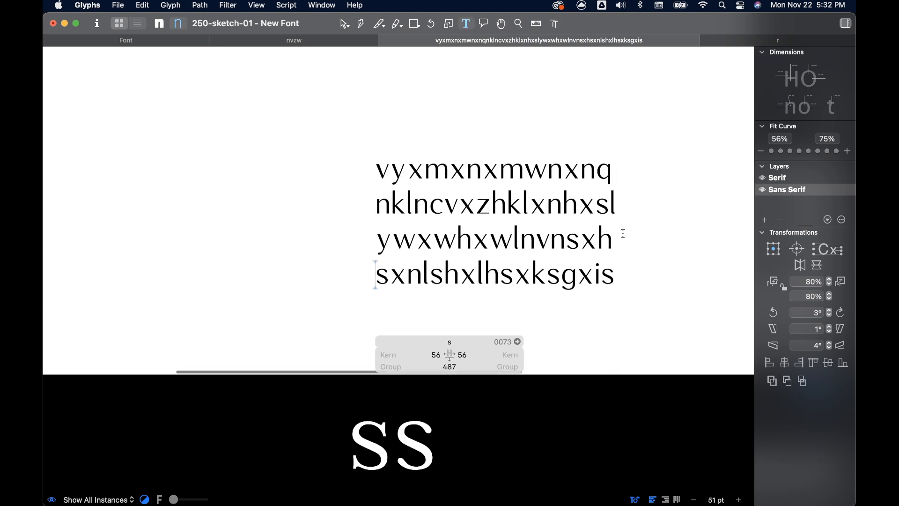
scroll(623, 233, down, 1)
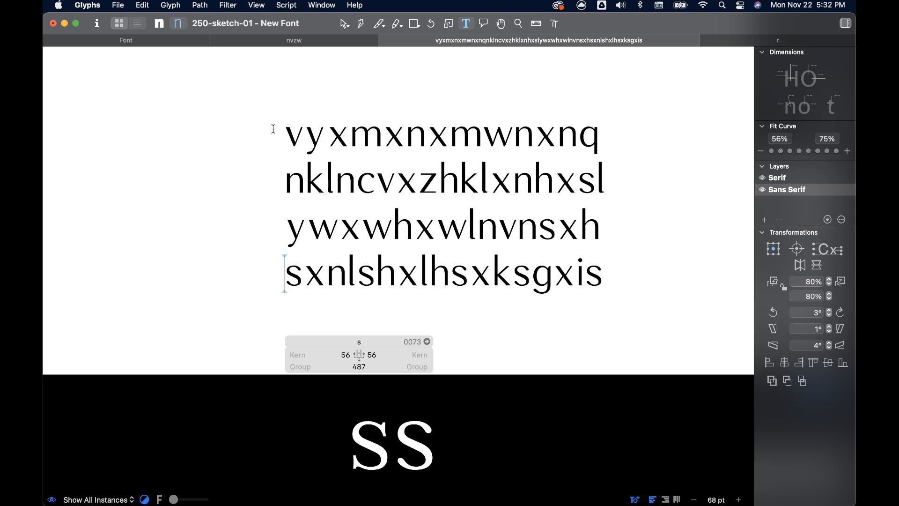
Open the Text Preview window and show its sample paragraph in the Serif style.
click(322, 6)
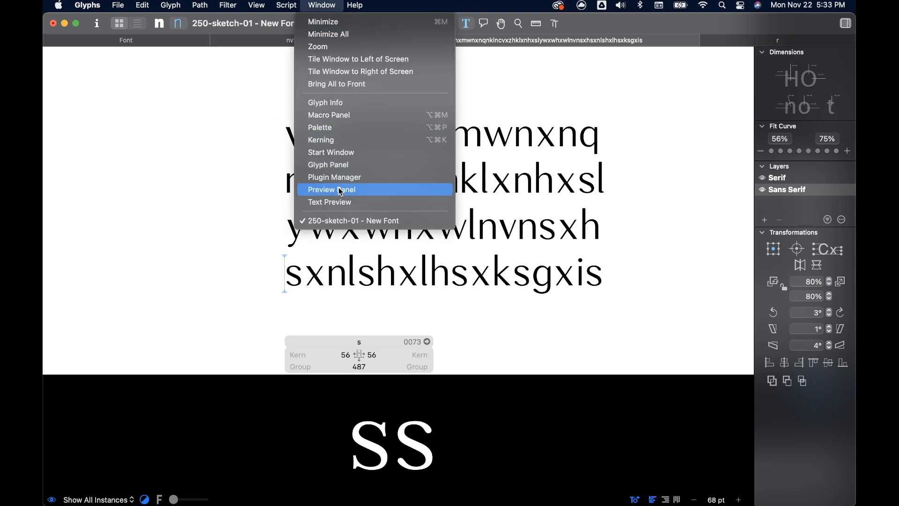
click(339, 202)
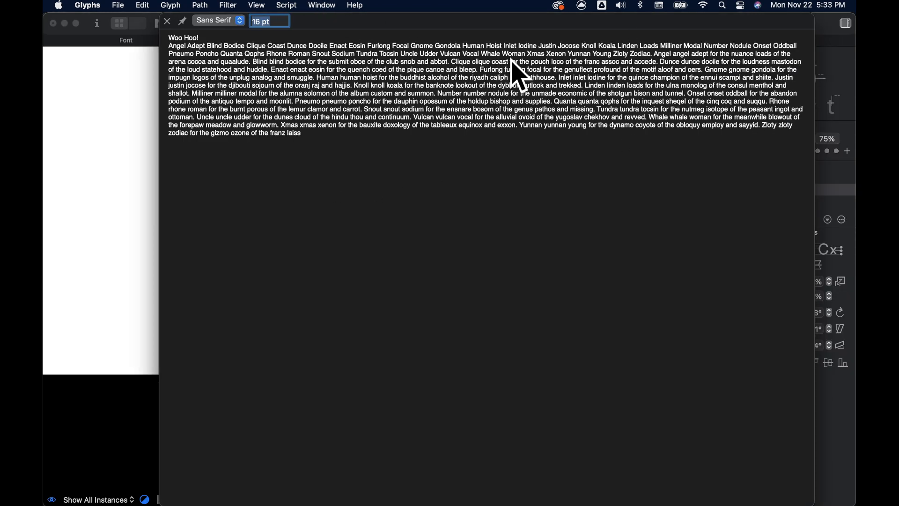
click(241, 22)
click(216, 36)
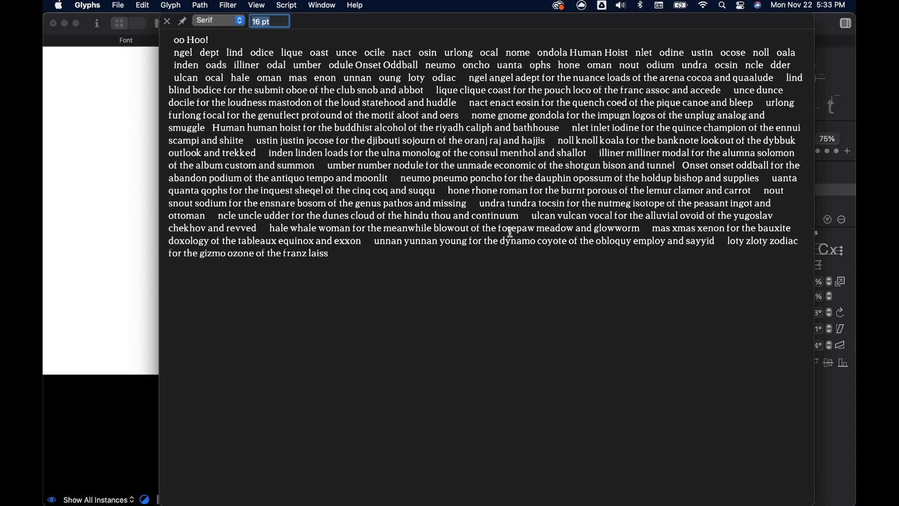
Show the preview paragraph in the Sans Serif style to check the new x at 16 pt.
click(276, 22)
key(super+a)
click(239, 22)
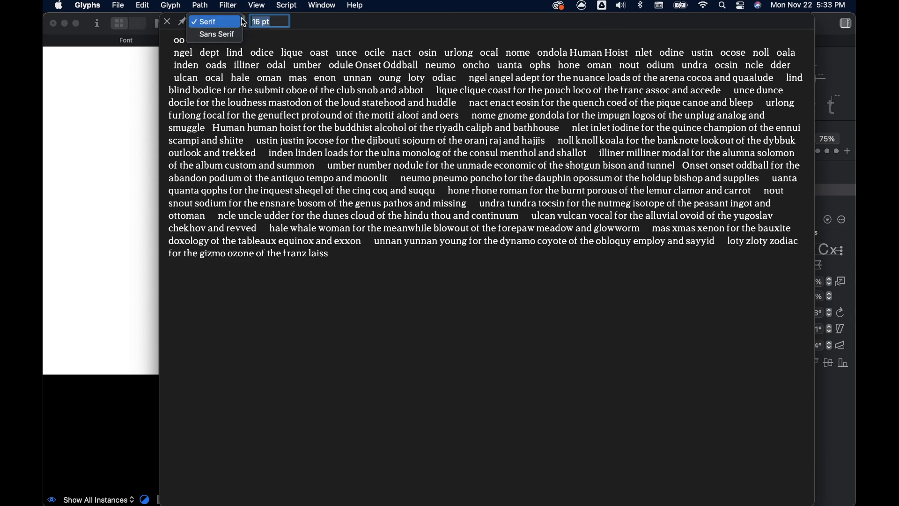
click(216, 35)
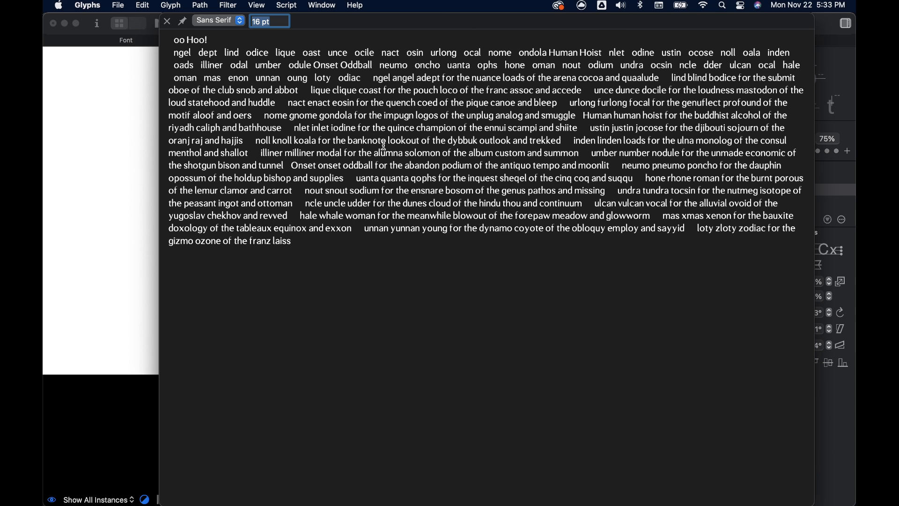
Check the x in the sans serif sample paragraph, and return the preview to the Serif style.
drag(355, 124, 426, 141)
click(428, 179)
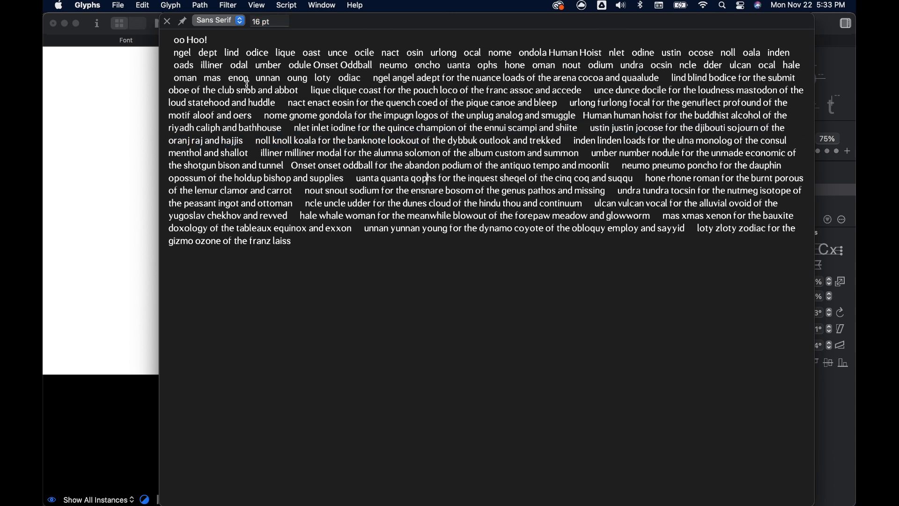
click(240, 21)
click(227, 36)
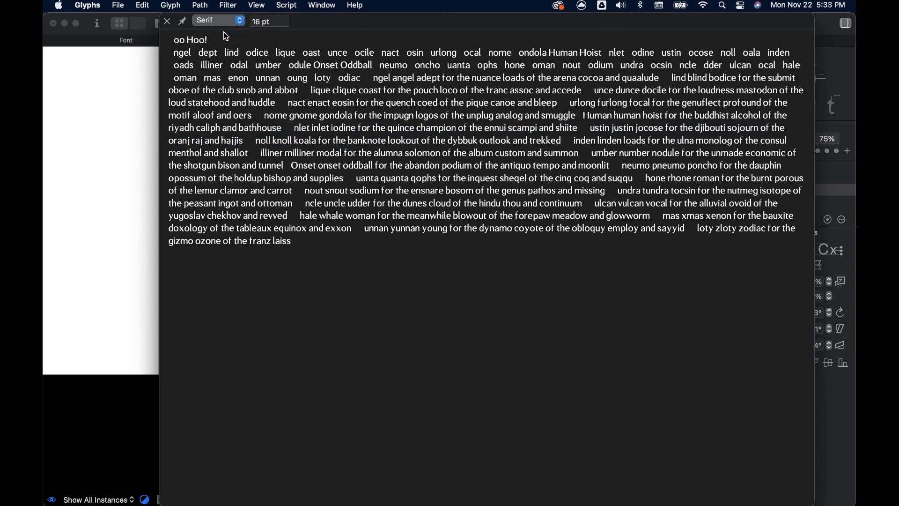